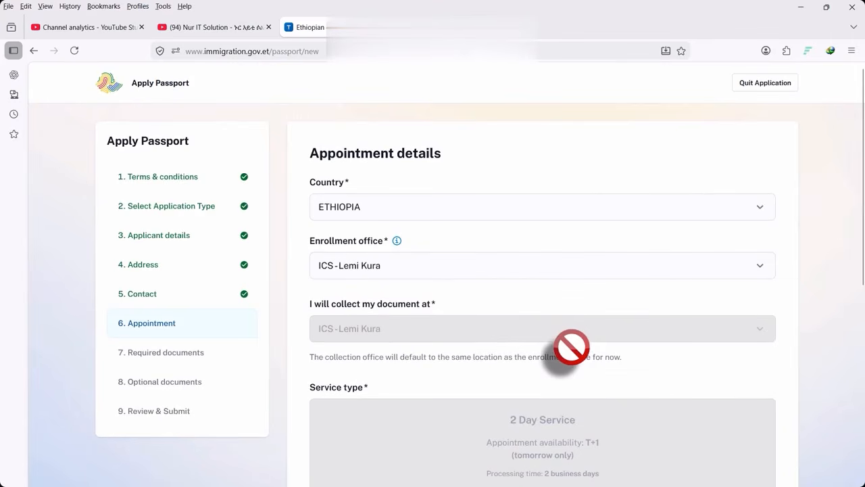
Preview the Enrollment office list, then scroll back to the top of the page
left_click(406, 265)
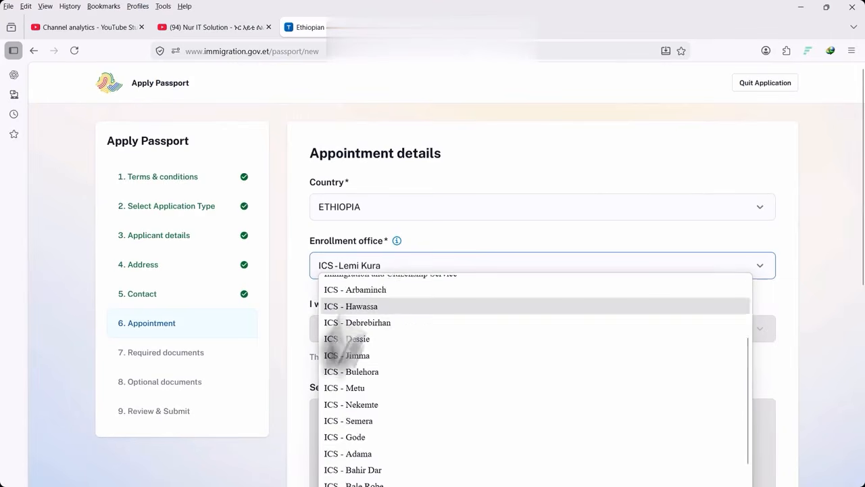
scroll(405, 377, "up", 3)
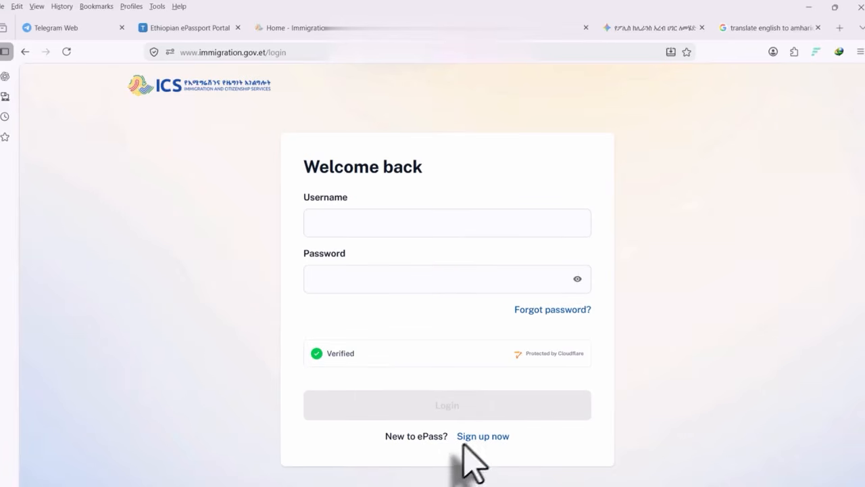
Dismiss the username autofill, go to Sign up now and focus the new Username field
left_click(399, 226)
left_click(714, 277)
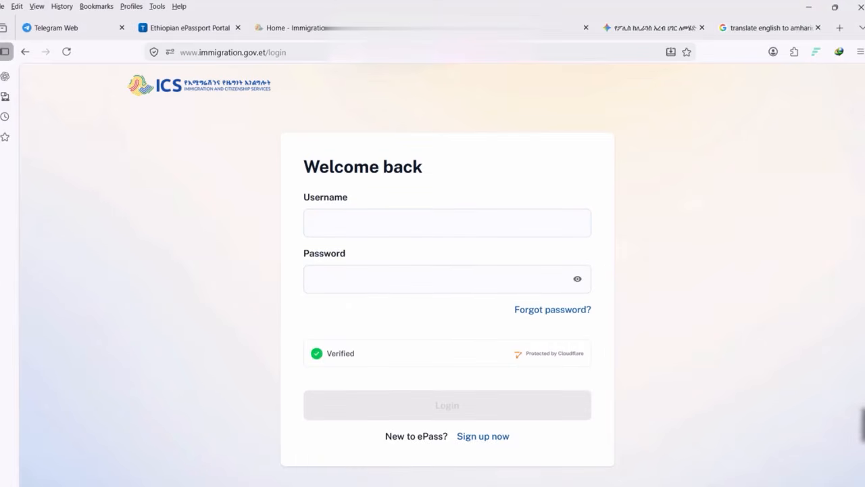
left_click(497, 438)
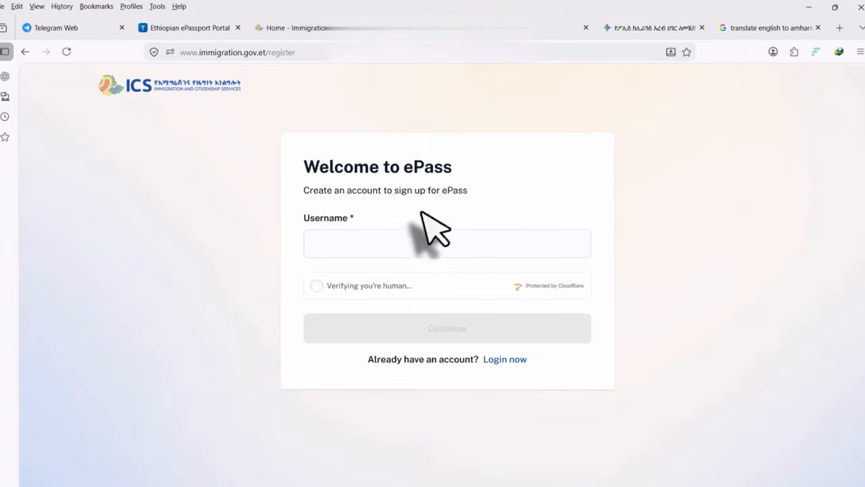
left_click(334, 243)
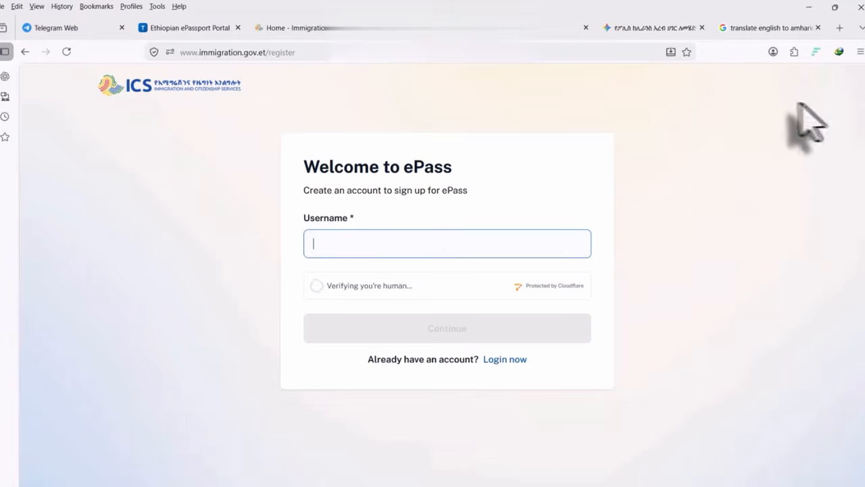
Enter SUPER as the new username so all three username rules pass
type("SUPER")
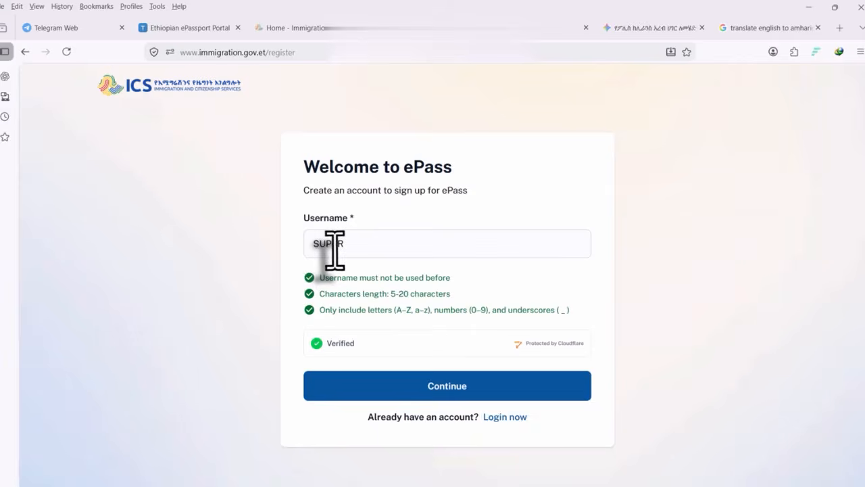
Reopen sign-up from the login page, enter username SUPER and continue to the mobile number
left_click(409, 384)
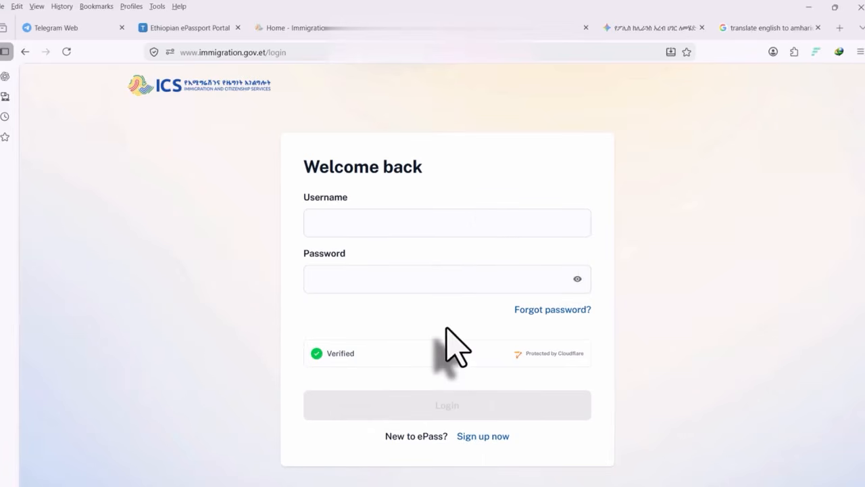
left_click(398, 224)
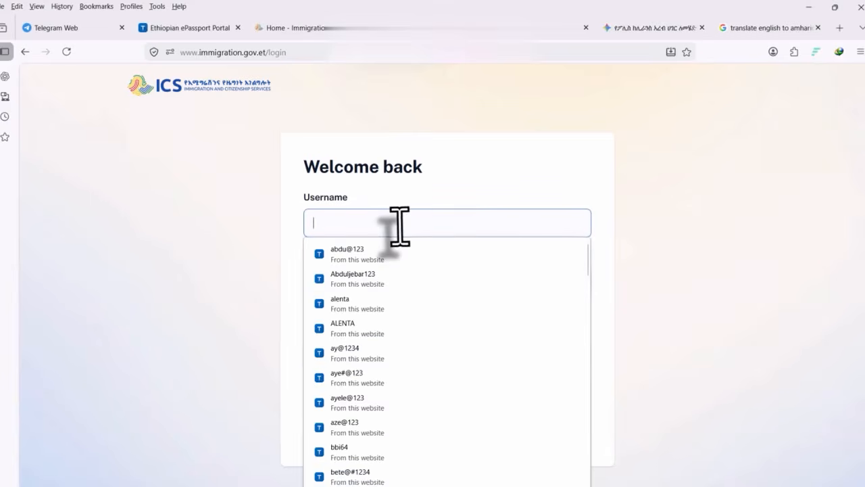
left_click(718, 258)
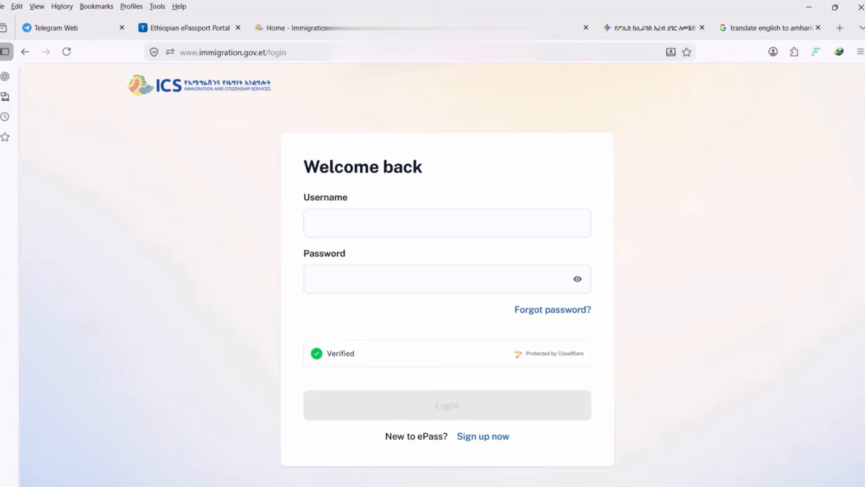
left_click(492, 437)
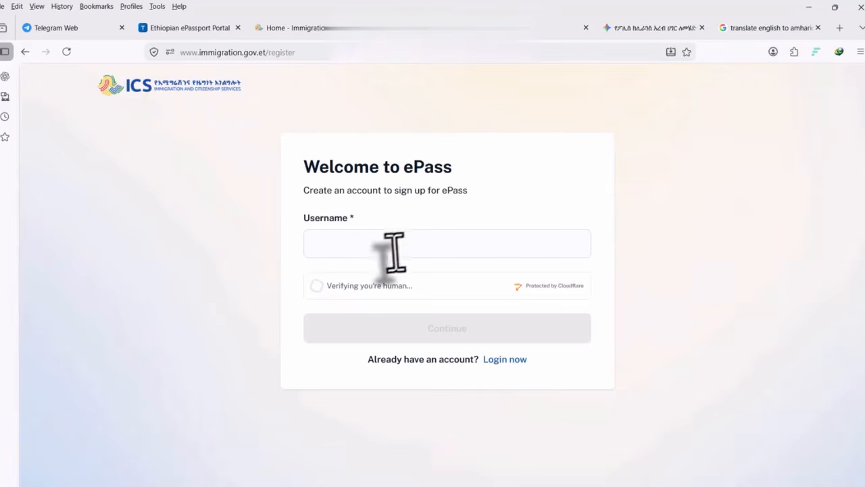
left_click(334, 242)
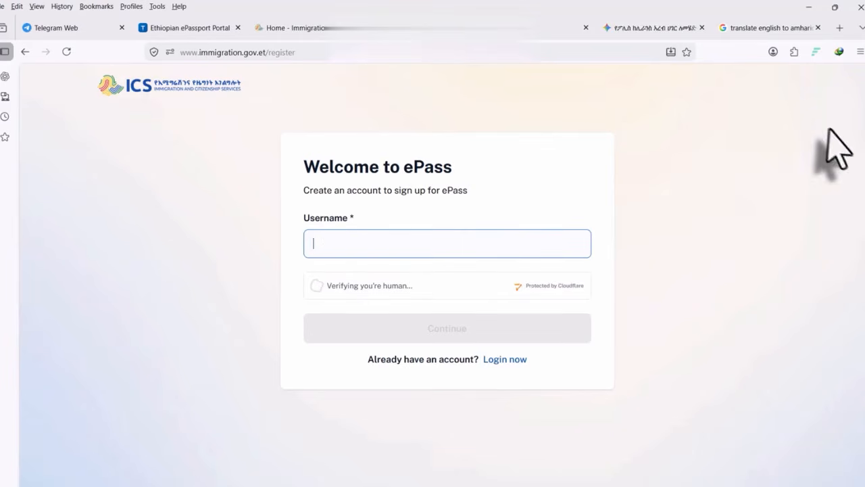
type("SUPER")
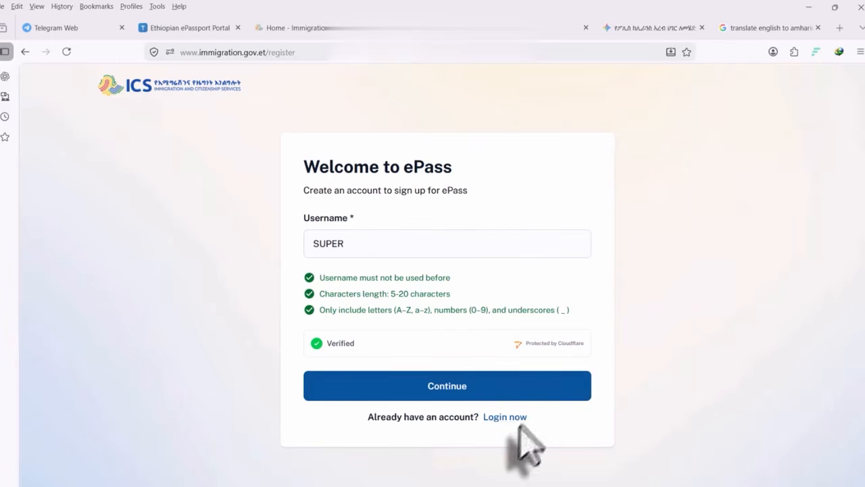
left_click(448, 395)
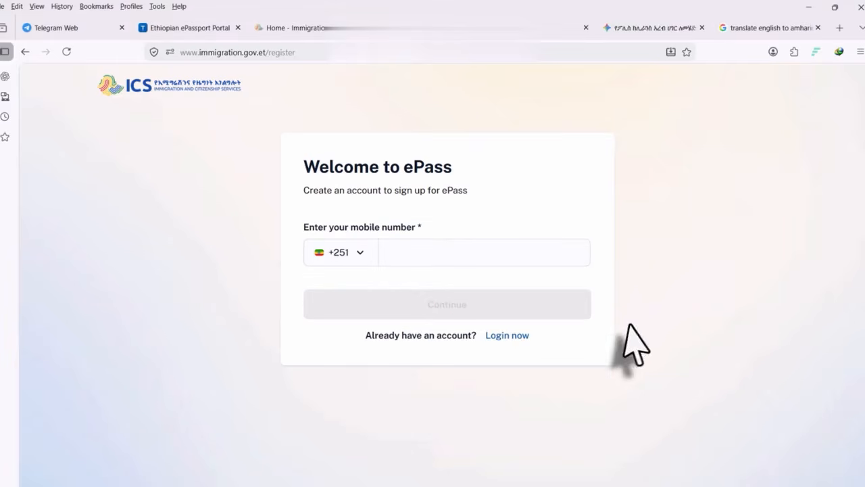
Submit the mobile number, request the SMS code and confirm it to reach the email step
left_click(438, 258)
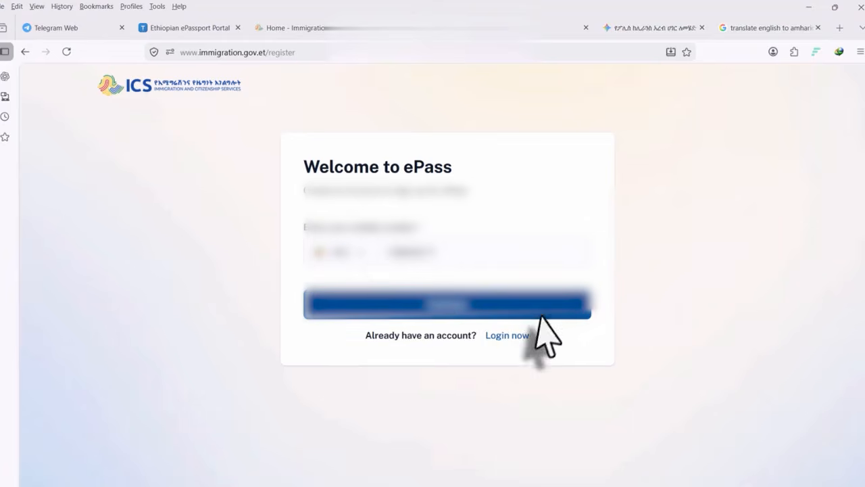
left_click(460, 311)
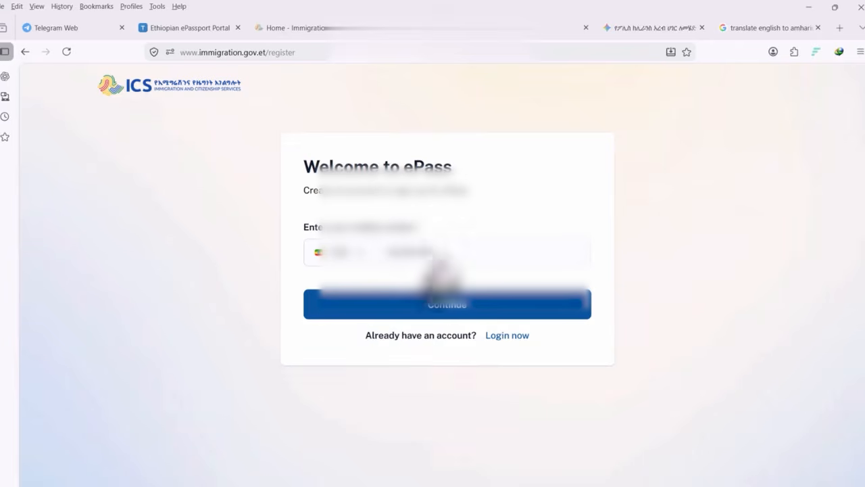
left_click(448, 305)
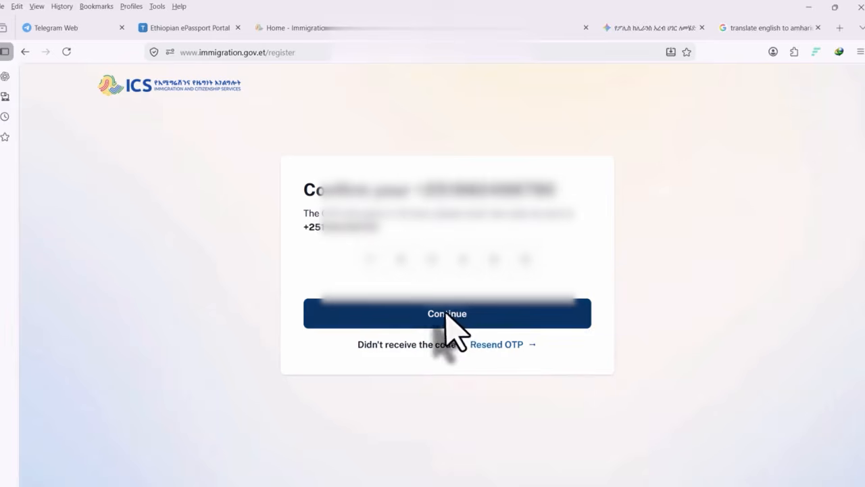
left_click(446, 316)
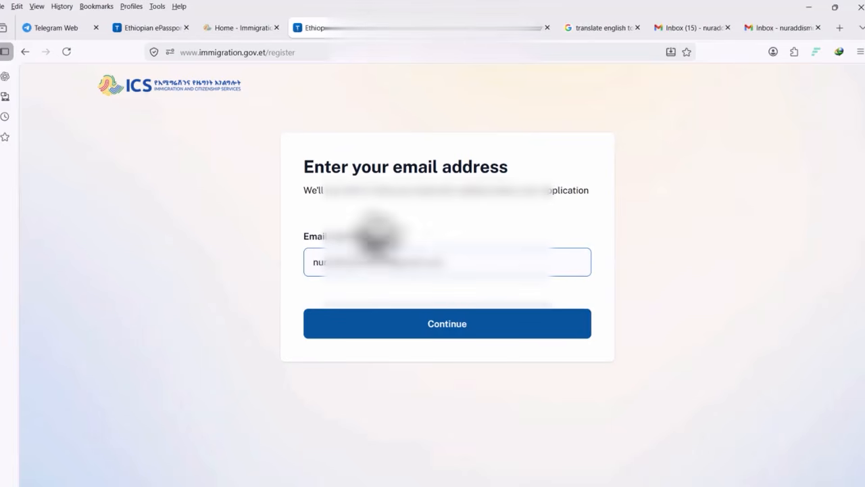
Submit the email, paste the emailed OTP into the code boxes and confirm it
left_click(447, 324)
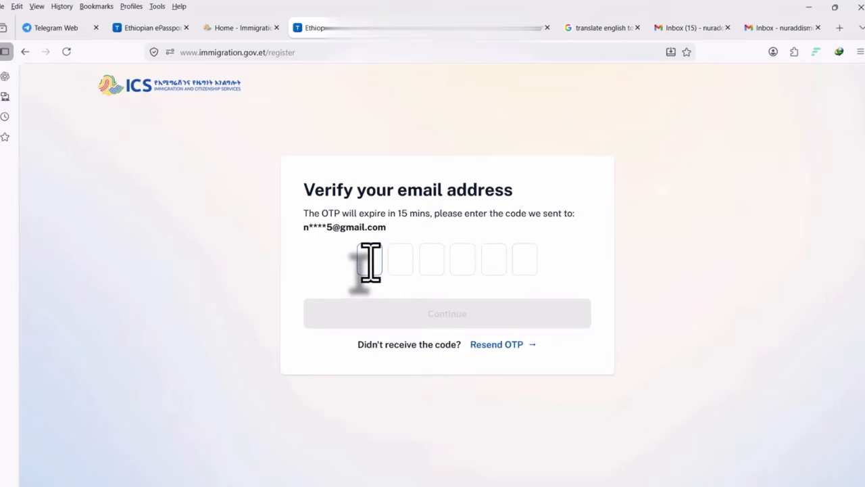
right_click(370, 265)
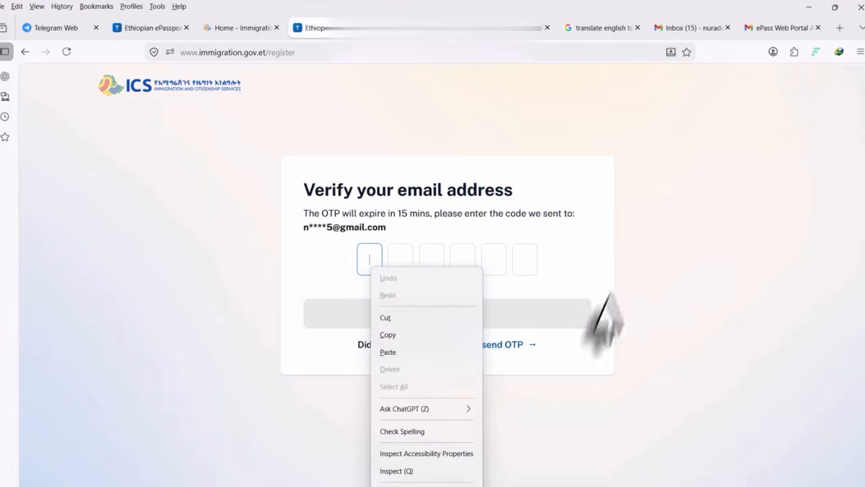
left_click(395, 352)
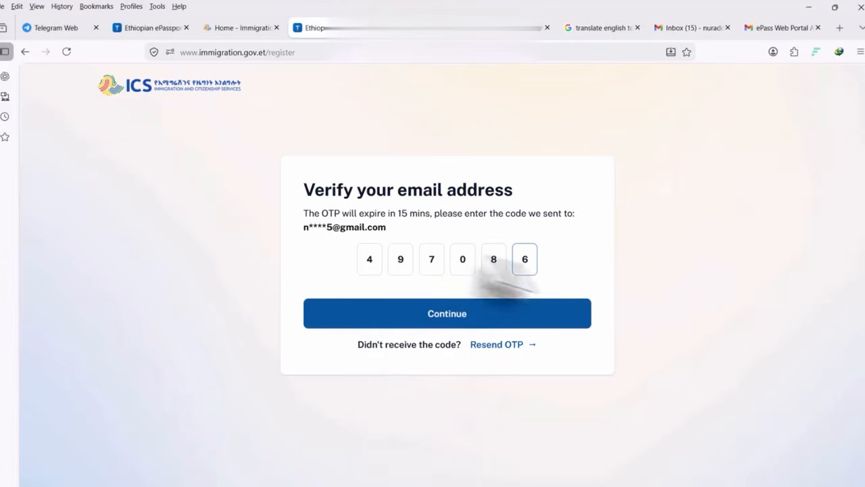
left_click(448, 315)
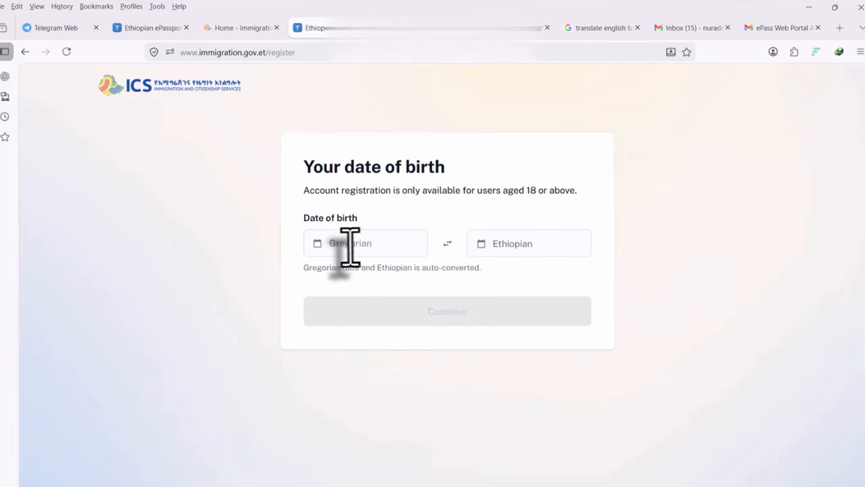
left_click(315, 245)
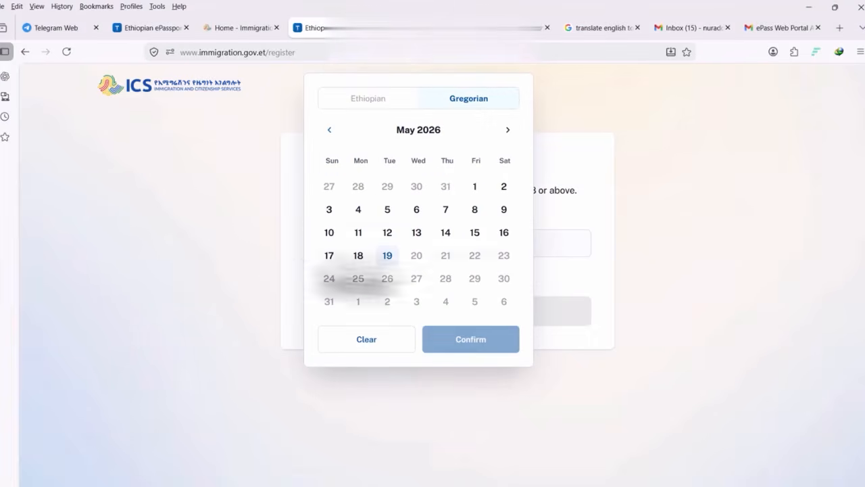
left_click(419, 129)
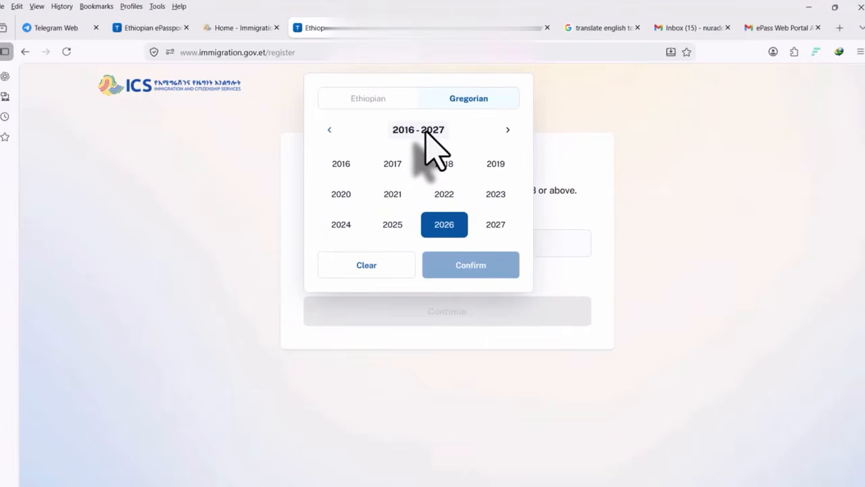
left_click(329, 130)
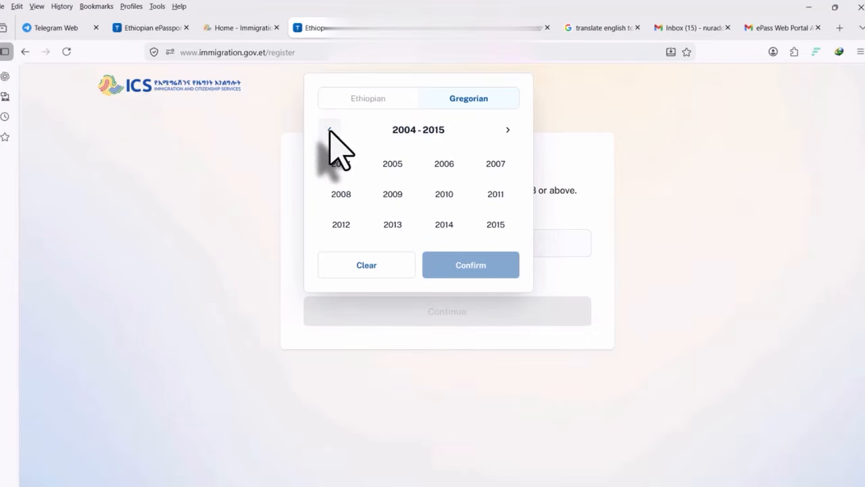
left_click(329, 130)
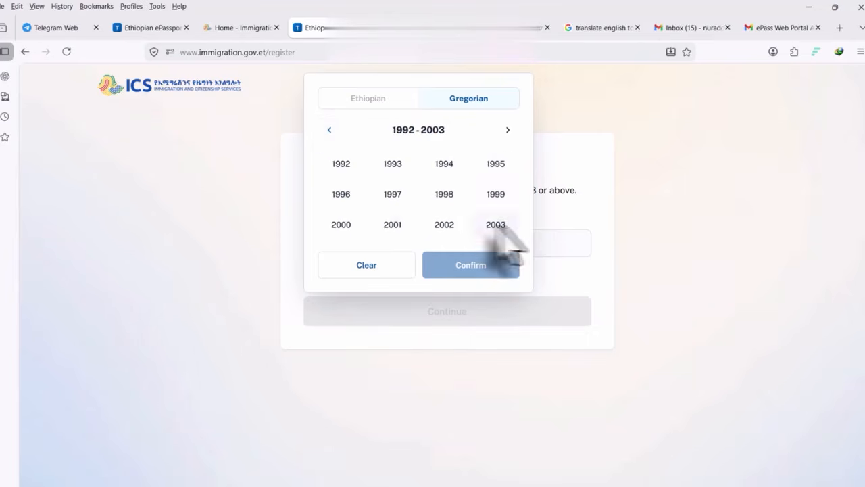
left_click(341, 167)
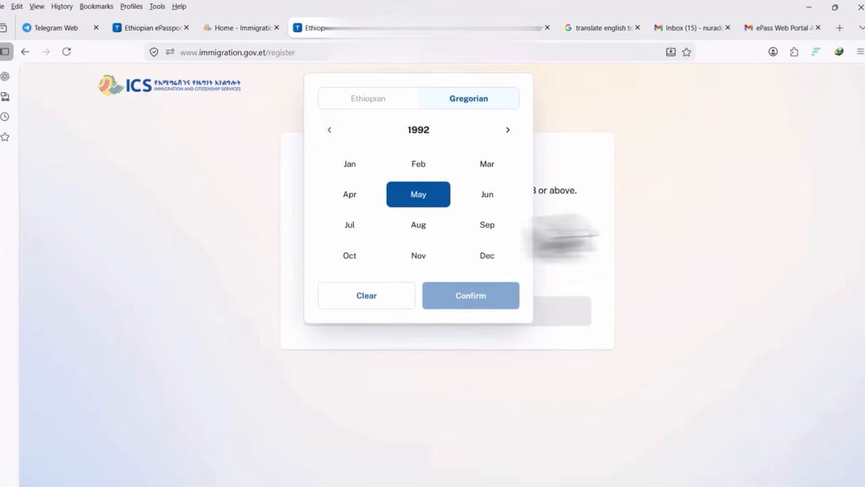
left_click(350, 194)
left_click(417, 210)
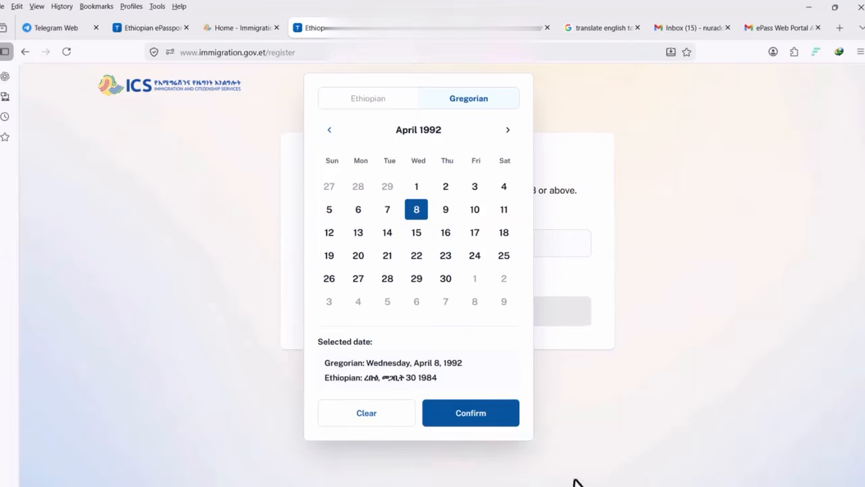
left_click(486, 413)
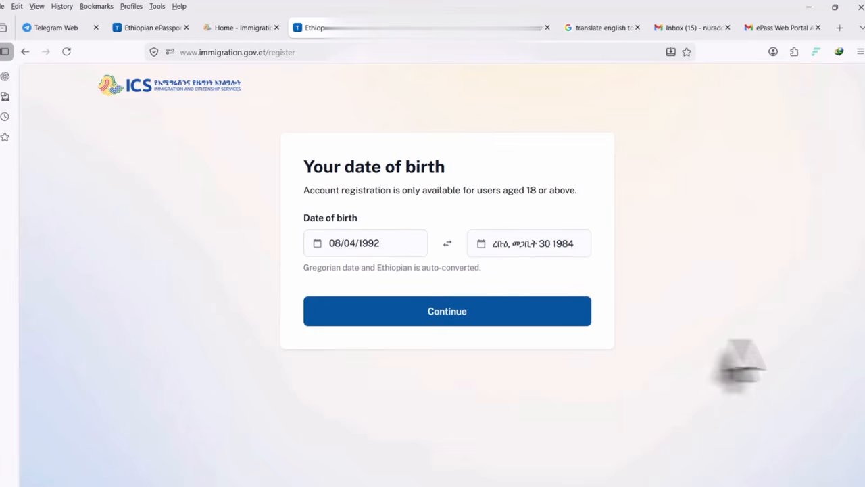
left_click(463, 312)
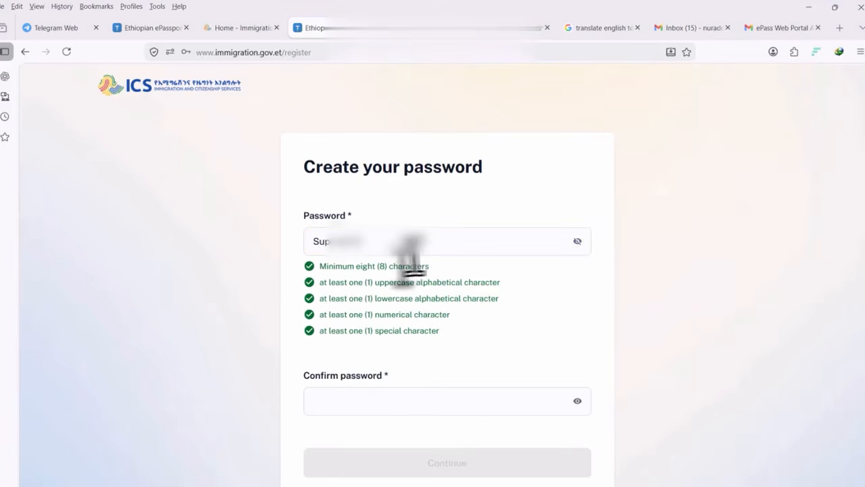
Copy the password into Confirm password, submit, and dismiss the browser's Update password prompt
double_click(343, 237)
right_click(343, 237)
left_click(359, 349)
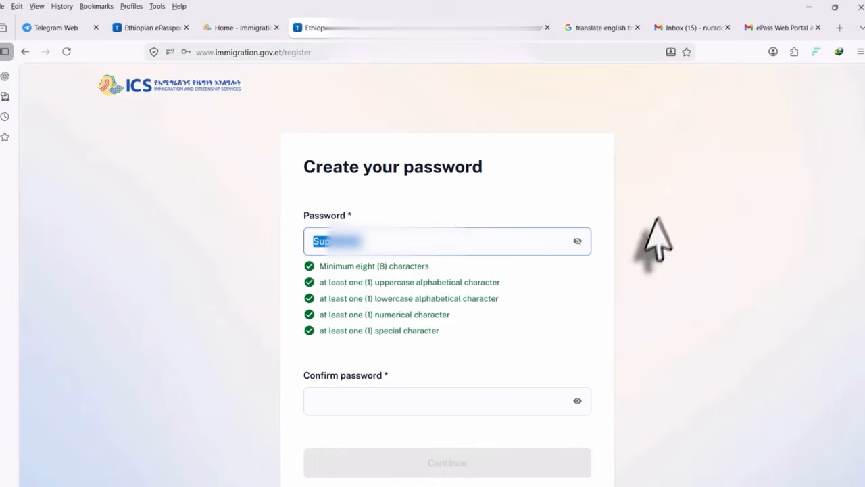
left_click(577, 242)
left_click(328, 400)
right_click(328, 400)
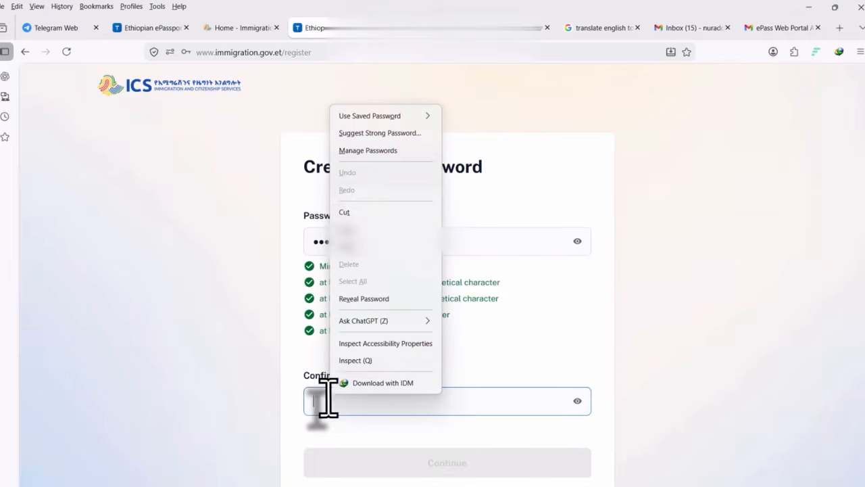
left_click(355, 247)
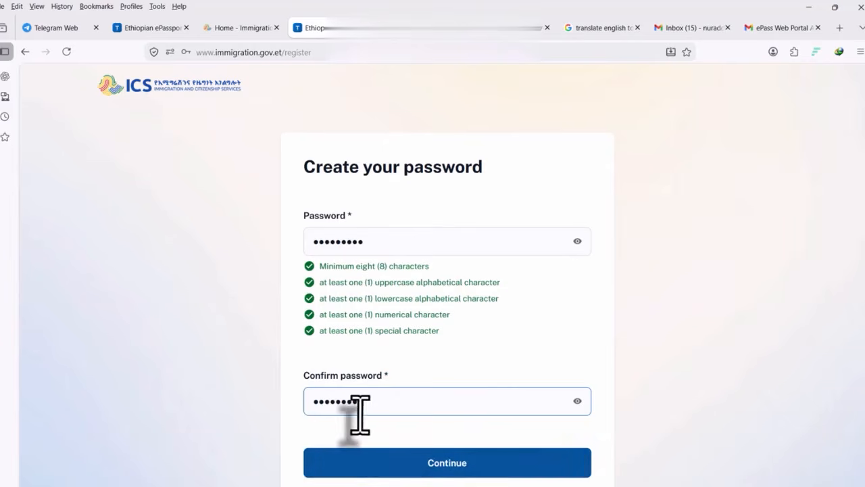
left_click(448, 465)
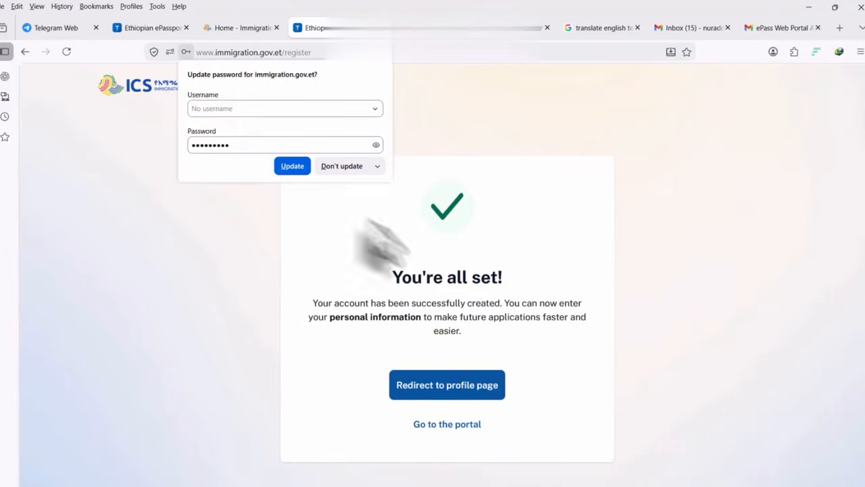
left_click(622, 205)
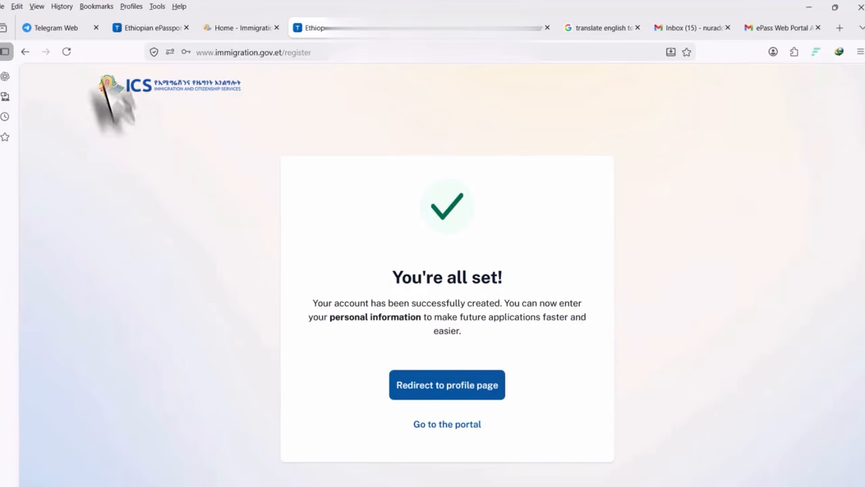
Reload, switch to the login form and sign in as SUPER with the pasted password
left_click(67, 51)
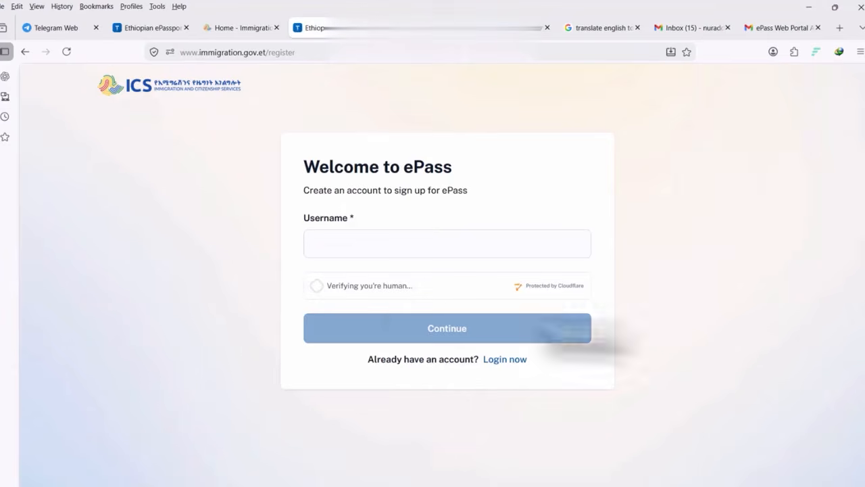
left_click(355, 248)
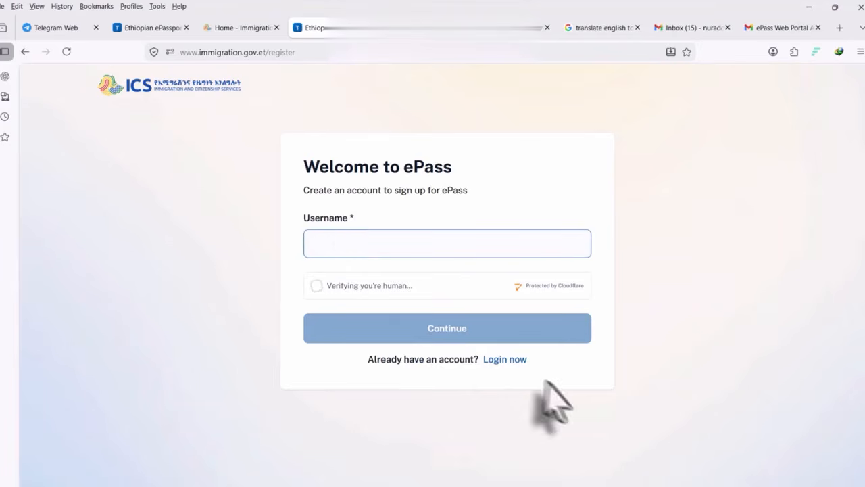
left_click(512, 365)
left_click(350, 227)
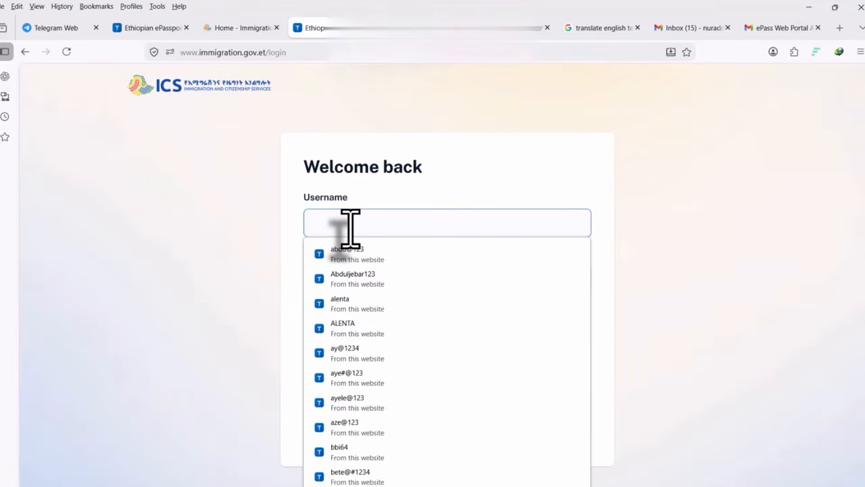
type("SUPER")
key("Tab")
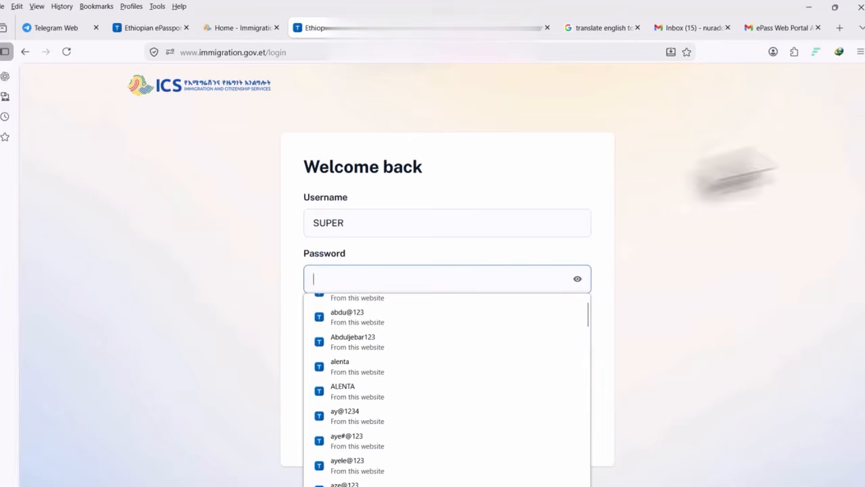
key("ctrl+v")
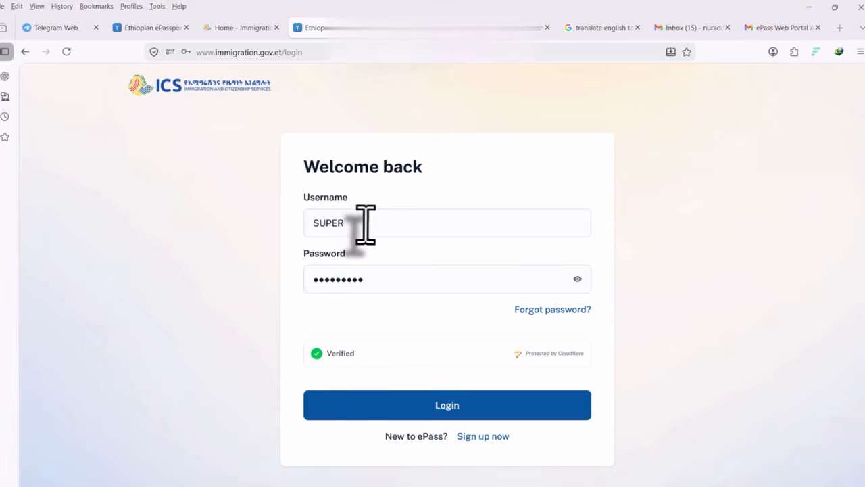
left_click(460, 406)
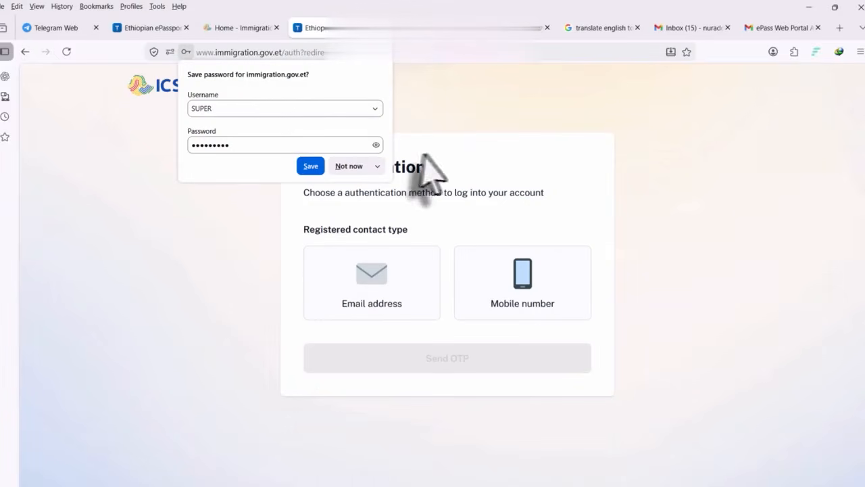
Save the login in the browser, choose Mobile number and send the one-time code
left_click(311, 167)
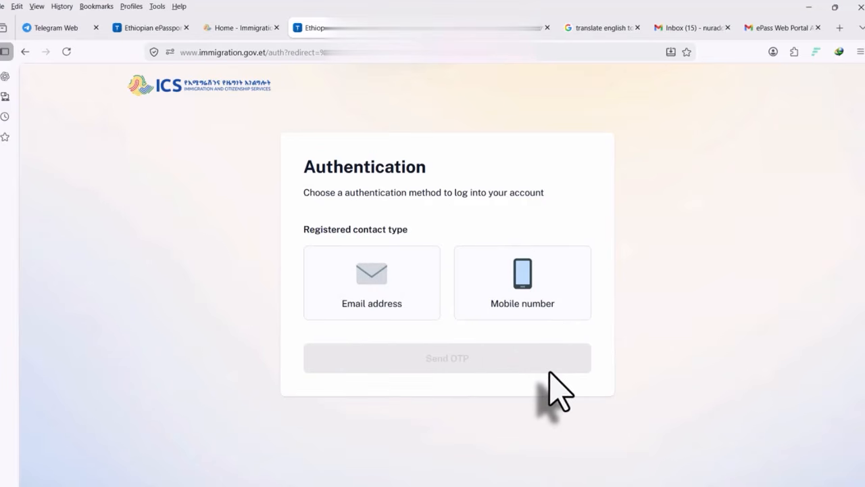
left_click(522, 279)
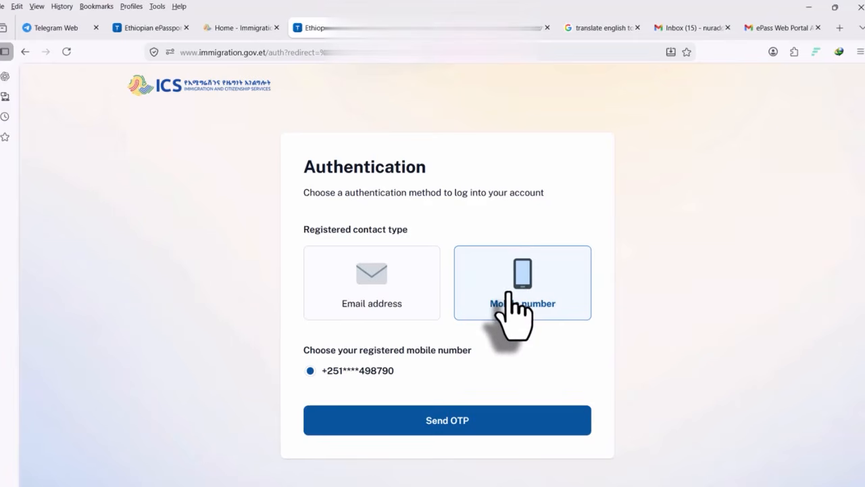
left_click(459, 420)
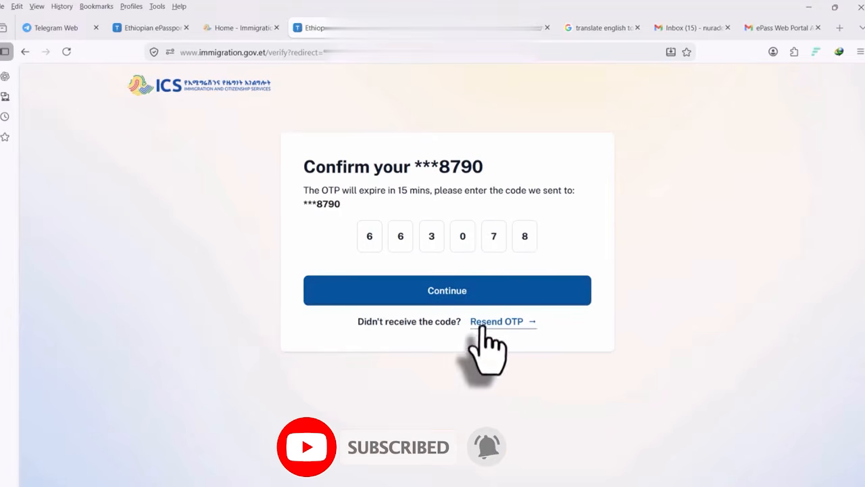
Submit the entered one-time code to sign in and reach the ePass dashboard
left_click(459, 292)
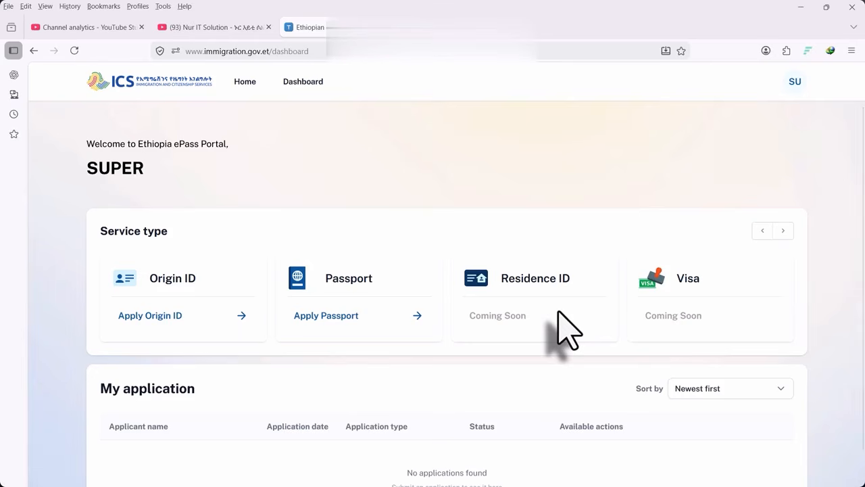
Choose Apply Passport on the Passport card to start a new application
left_click(330, 317)
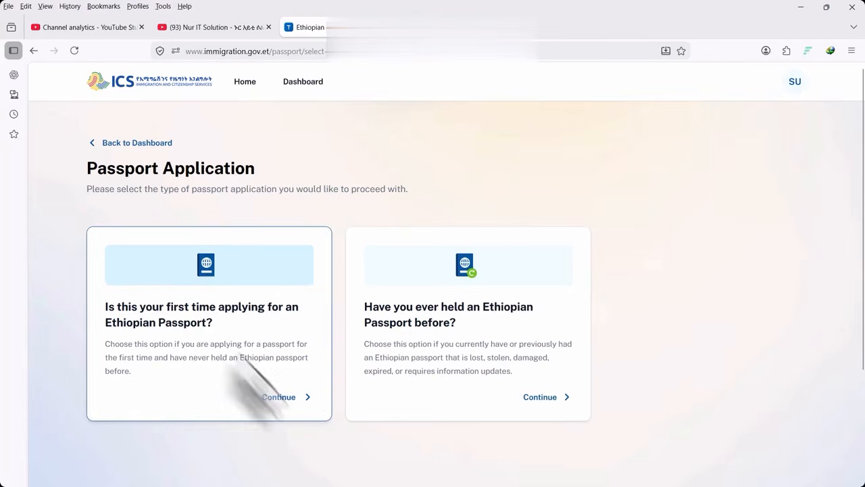
Choose the first-time passport application type and review the terms page
left_click(283, 398)
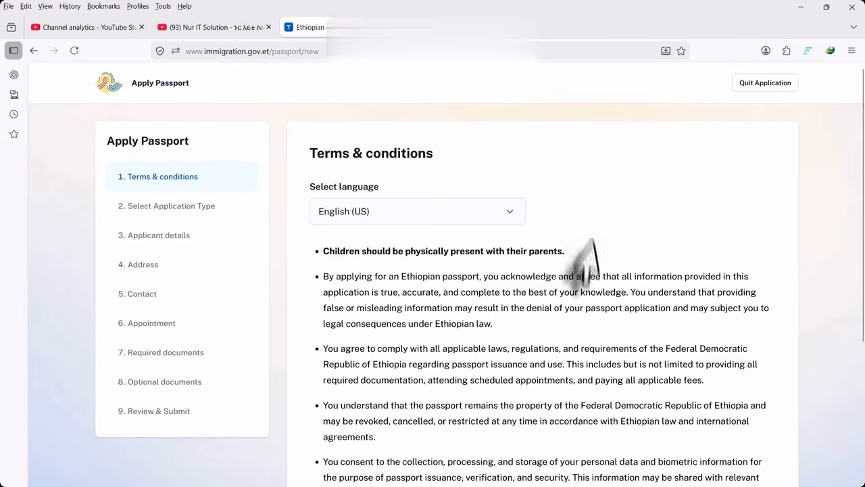
scroll(473, 260, "down", 3)
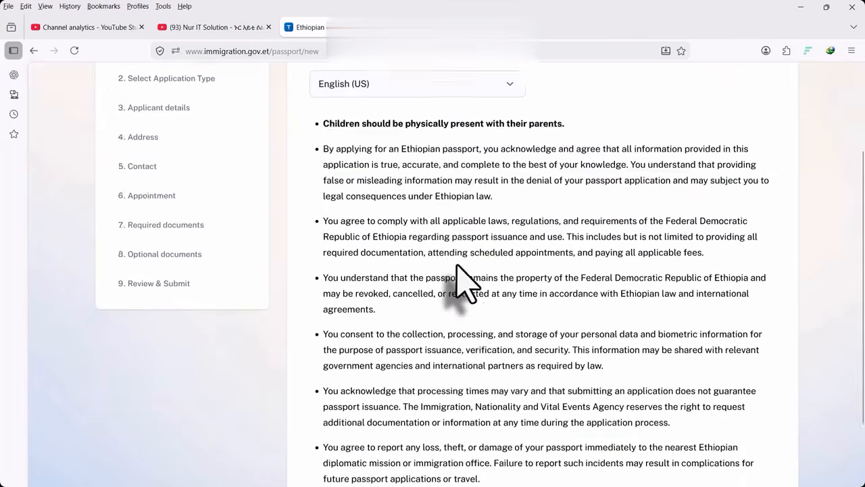
scroll(464, 228, "up", 3)
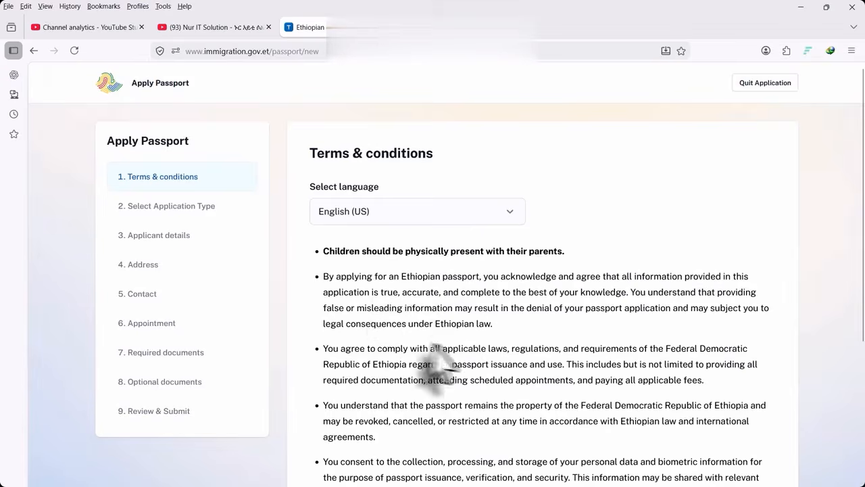
scroll(435, 345, "down", 5)
scroll(396, 270, "up", 5)
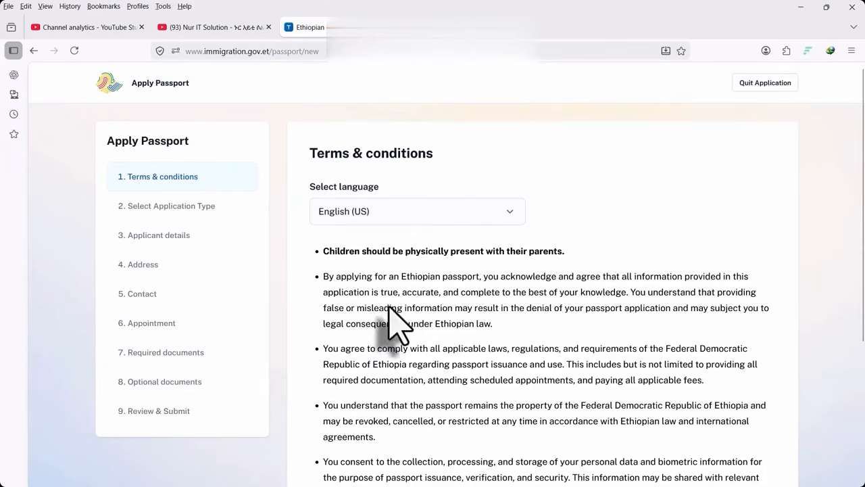
Show the terms and conditions in Amharic and read through them
left_click(382, 222)
left_click(395, 259)
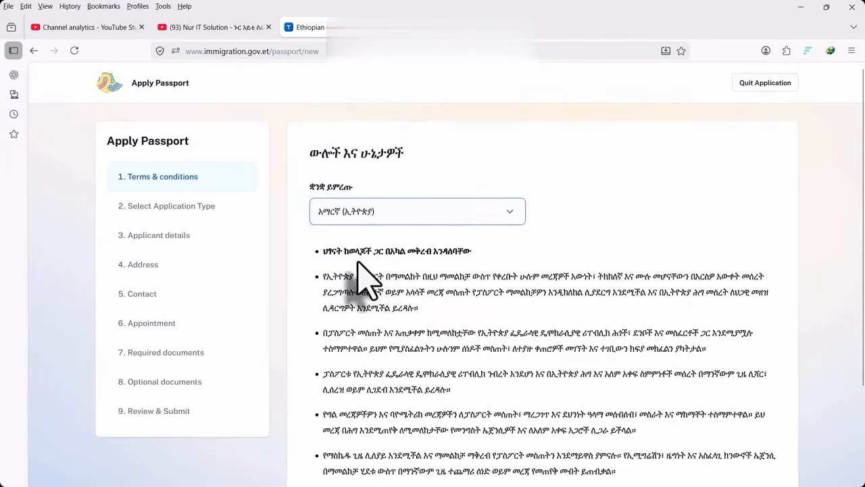
scroll(419, 290, "down", 5)
scroll(432, 318, "up", 3)
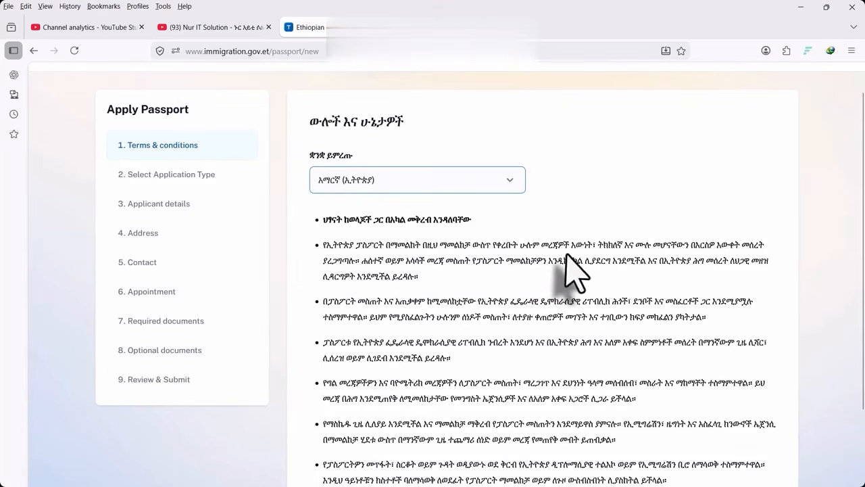
scroll(541, 297, "down", 2)
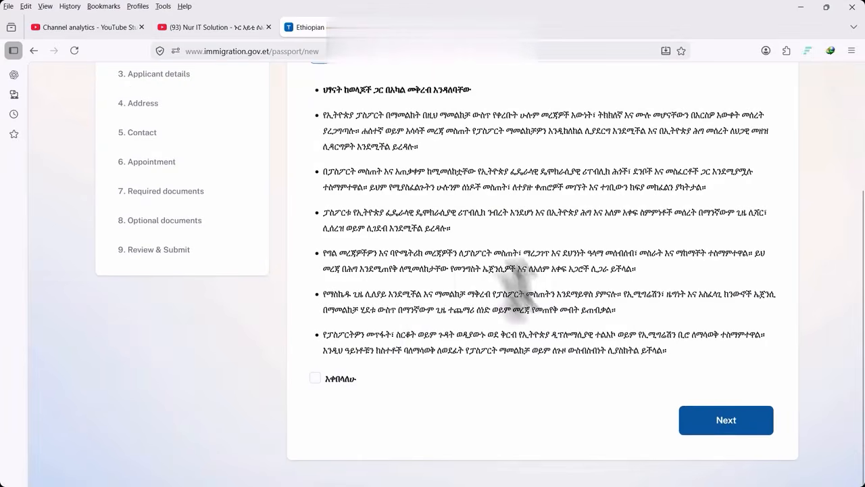
scroll(409, 262, "up", 3)
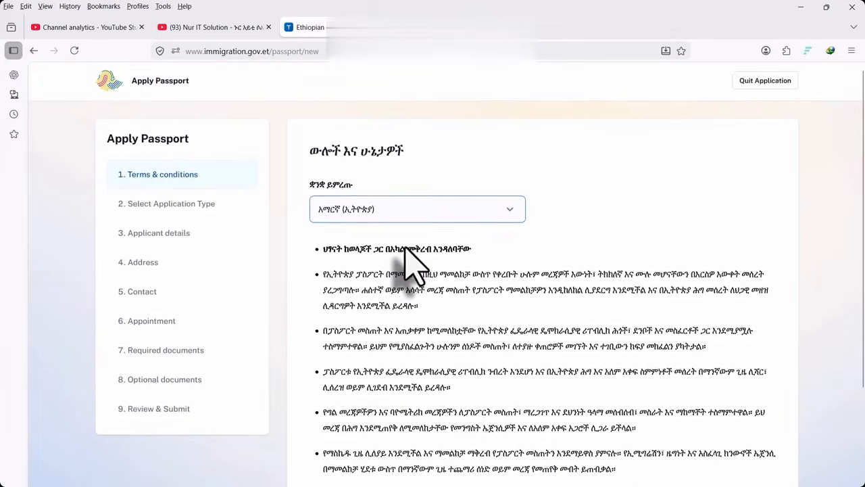
scroll(401, 251, "down", 2)
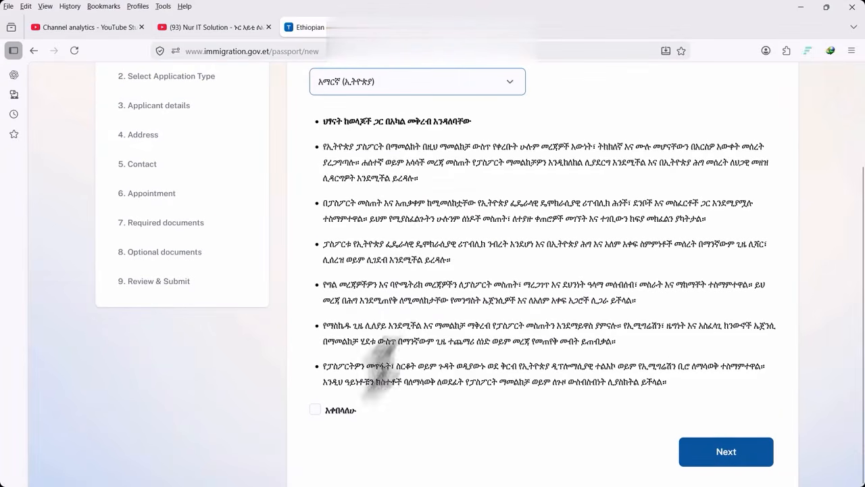
scroll(416, 297, "up", 2)
Switch the terms back to English (US), accept them, and create the application
left_click(411, 215)
left_click(358, 246)
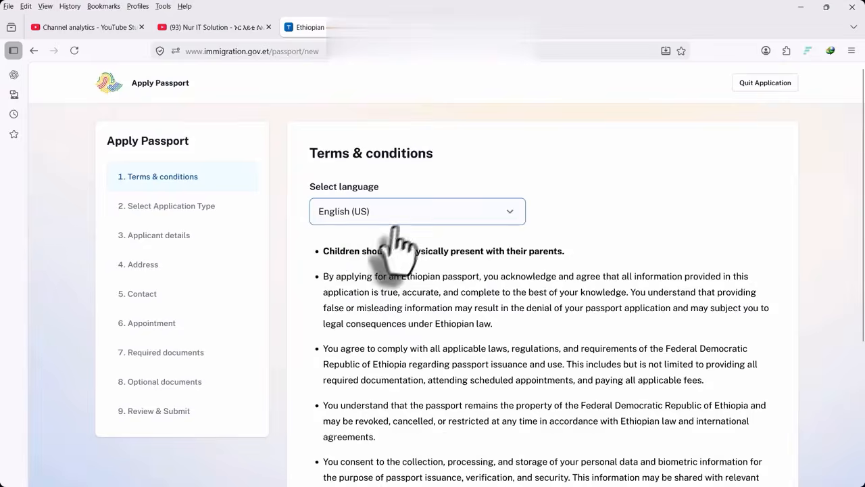
scroll(392, 284, "down", 5)
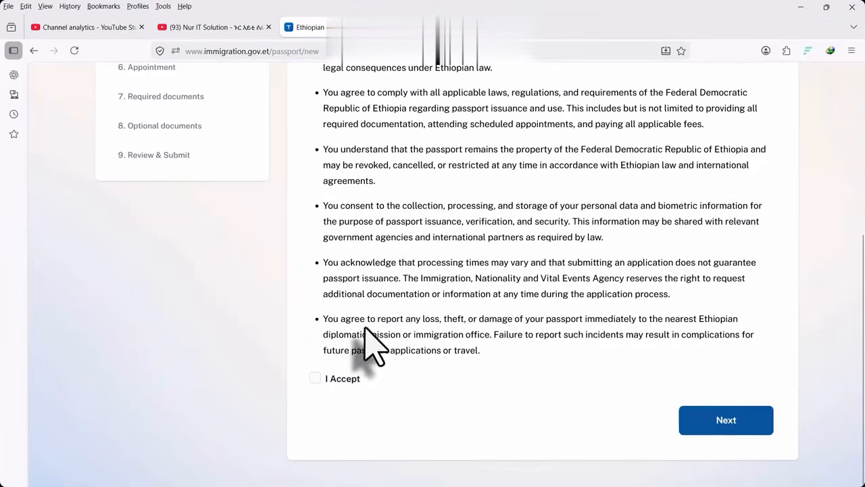
left_click(315, 378)
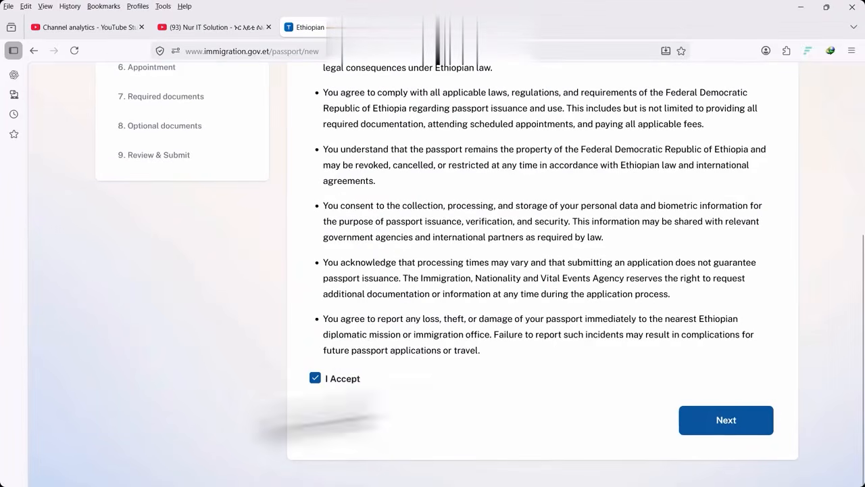
left_click(726, 420)
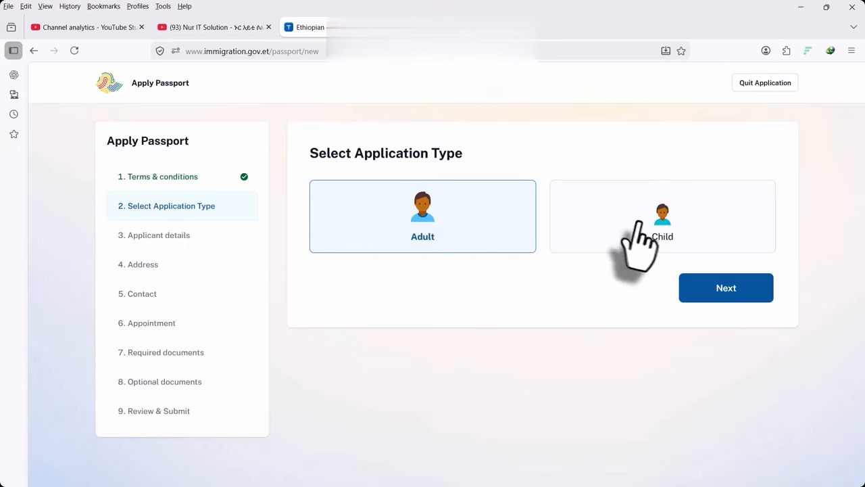
Select the Adult application type instead of Child and continue to applicant details
left_click(709, 225)
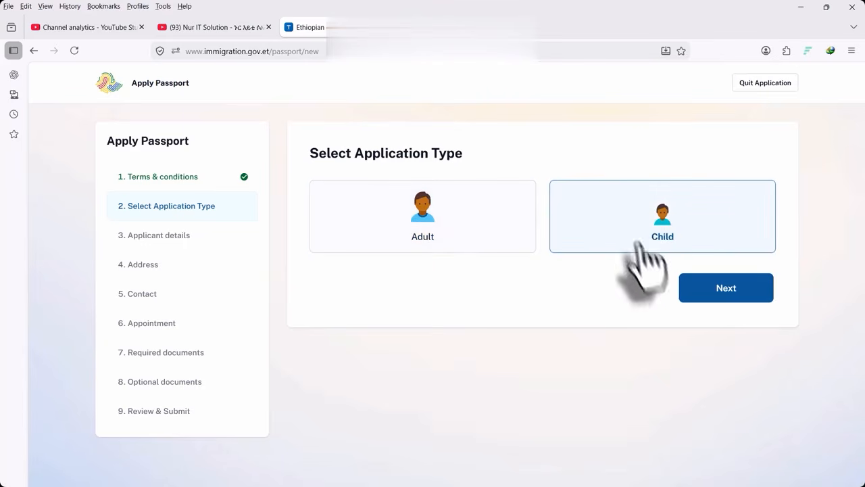
left_click(444, 232)
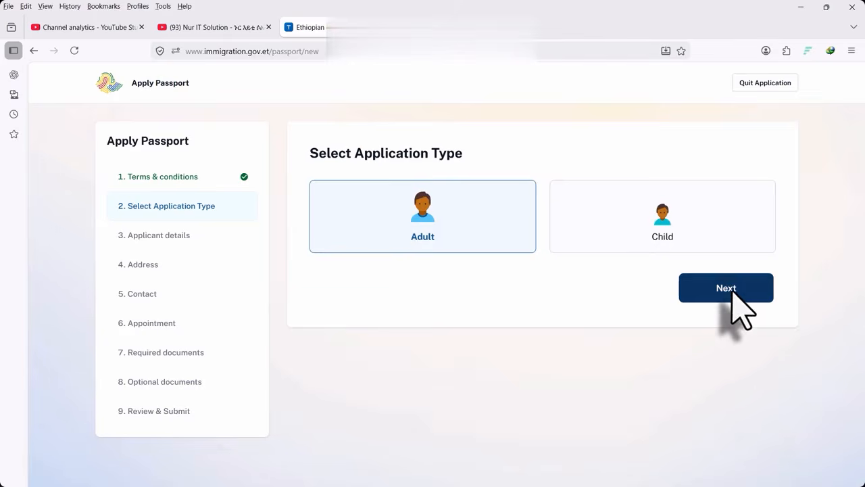
left_click(726, 288)
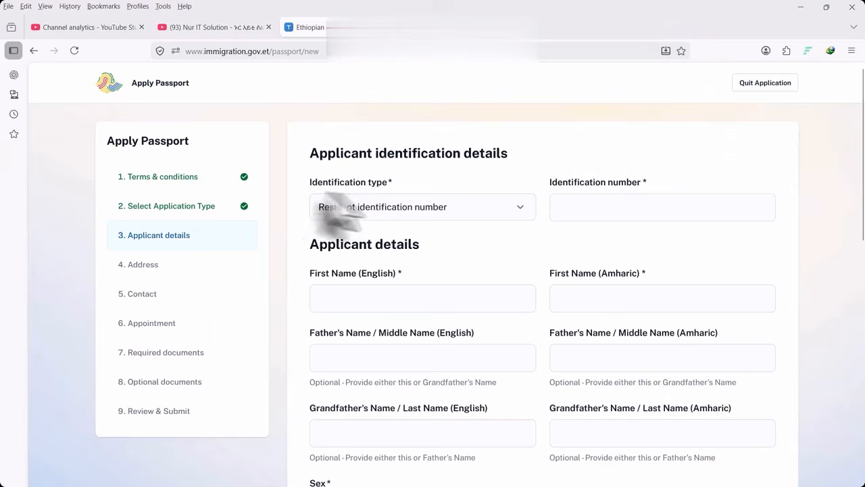
Open the identification type dropdown on the applicant details step
left_click(394, 208)
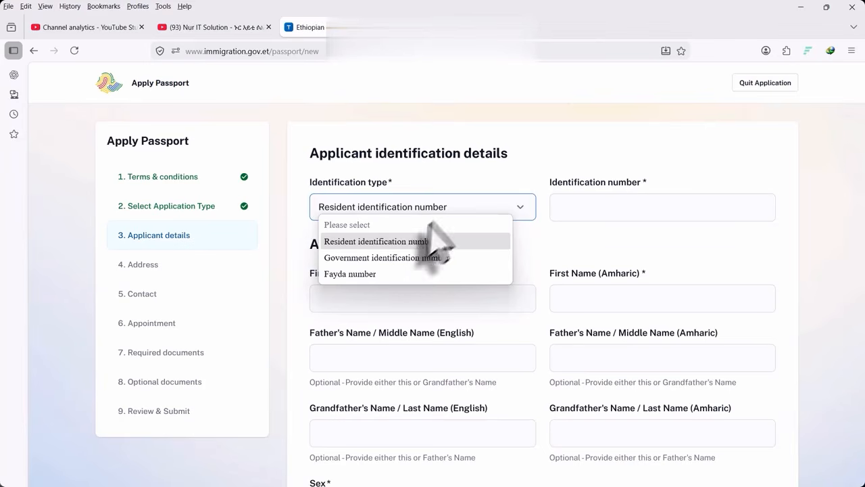
Set the identification type to Fayda number after trying Resident and Government identification number
left_click(377, 241)
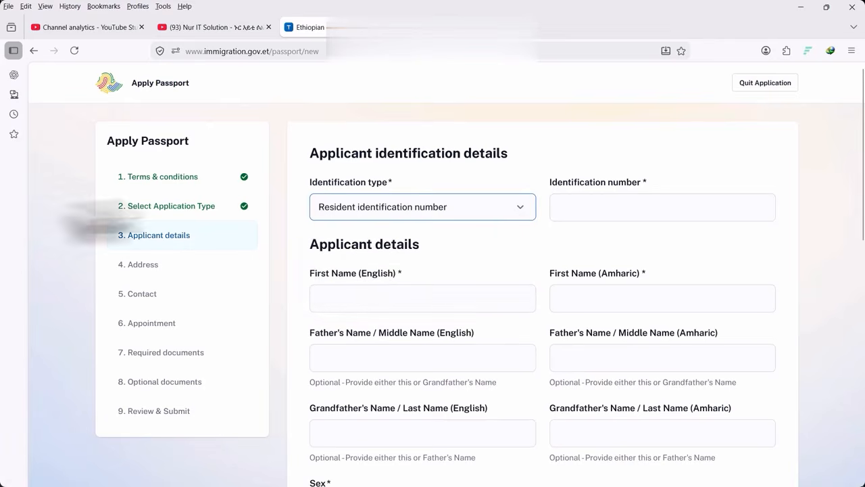
left_click(608, 215)
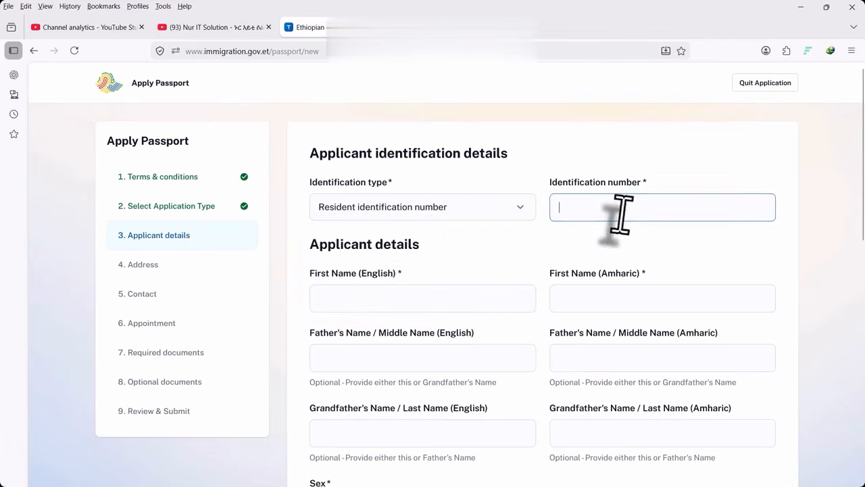
left_click(441, 207)
left_click(408, 259)
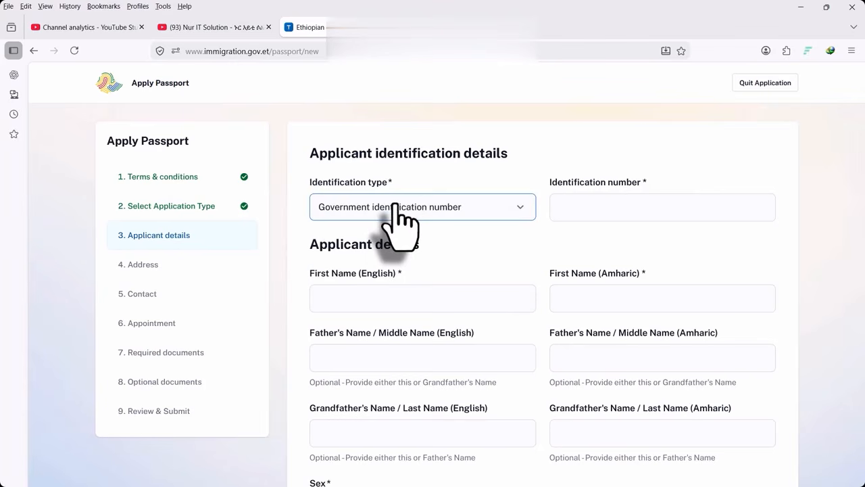
left_click(642, 215)
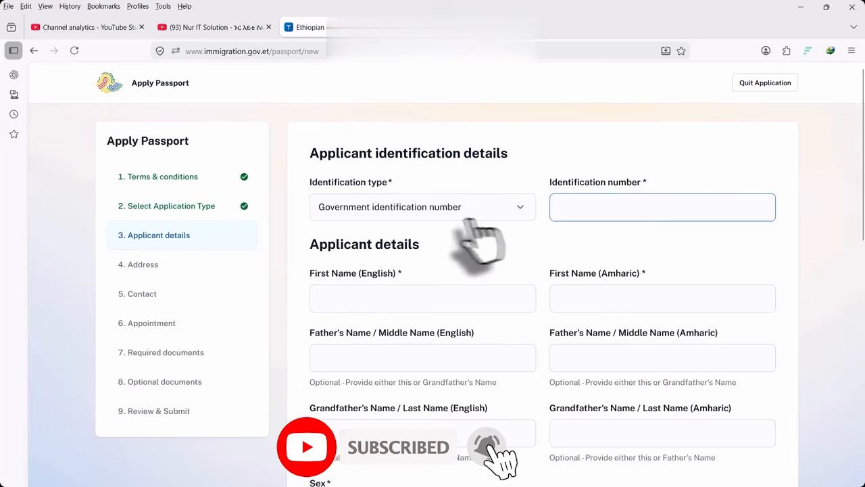
left_click(431, 207)
left_click(357, 273)
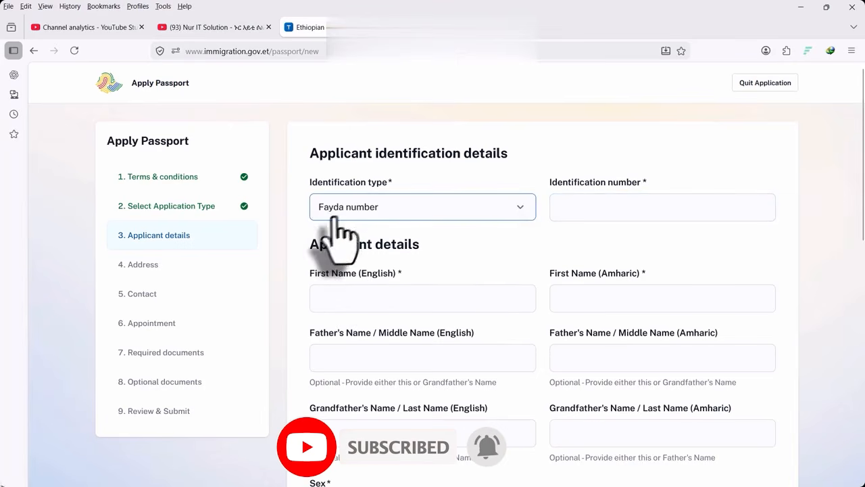
left_click(371, 215)
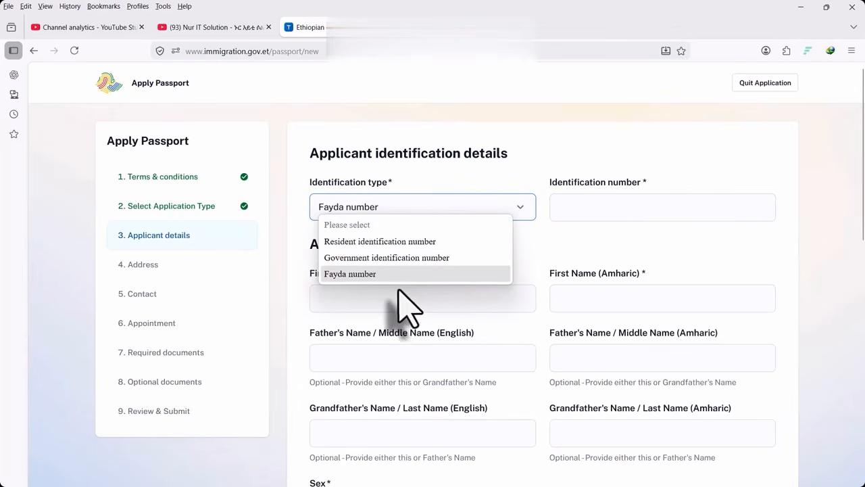
left_click(356, 274)
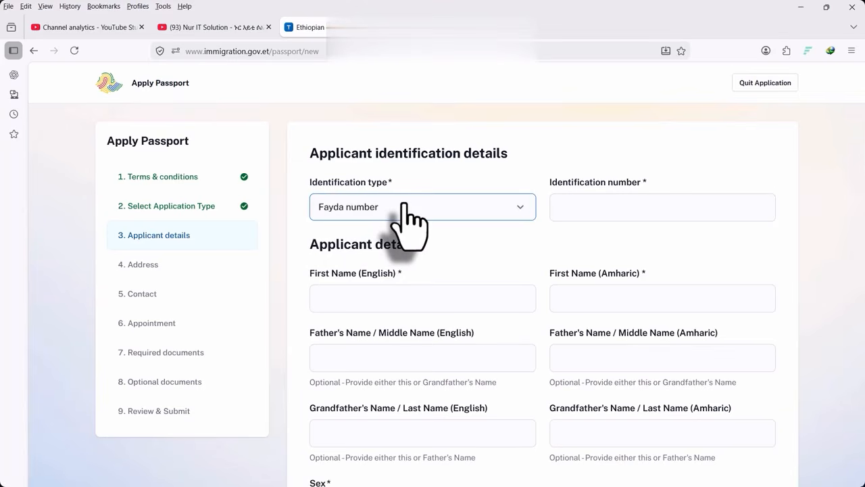
left_click(369, 211)
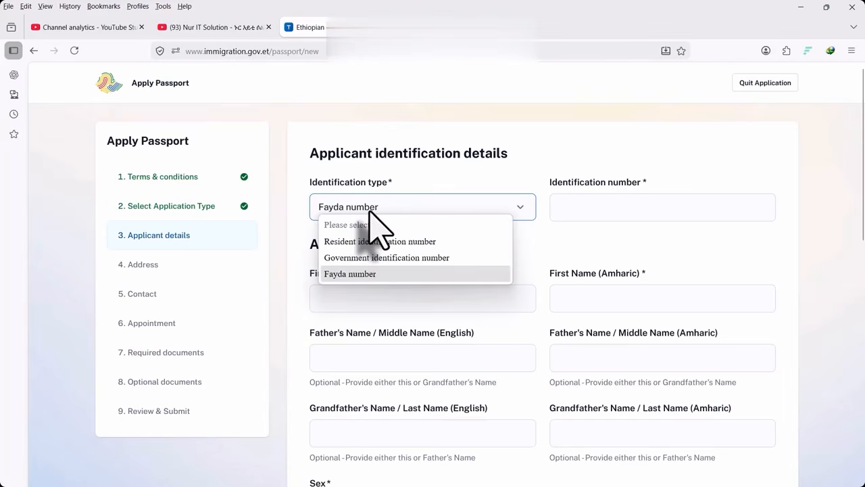
left_click(352, 273)
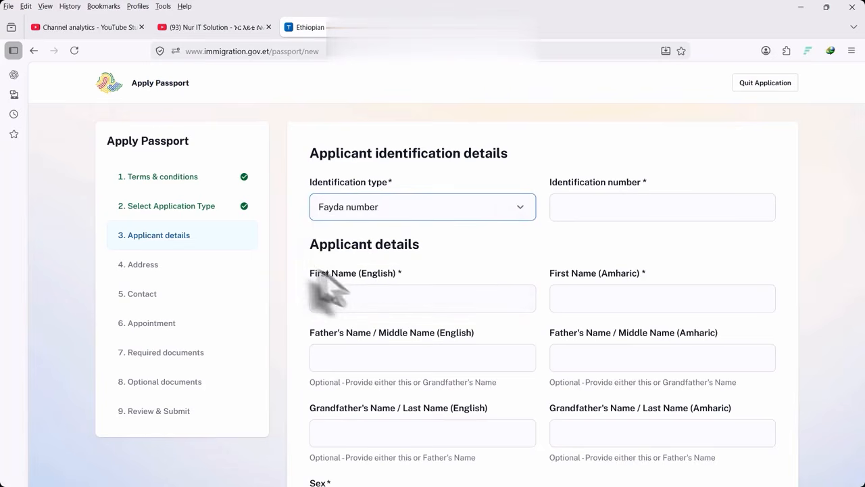
Enter the applicant's Fayda number as the identification number, correcting one digit
left_click(565, 208)
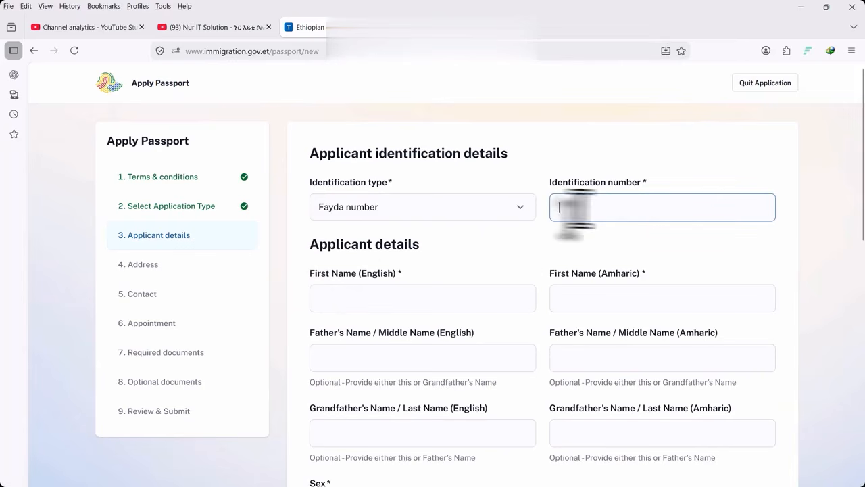
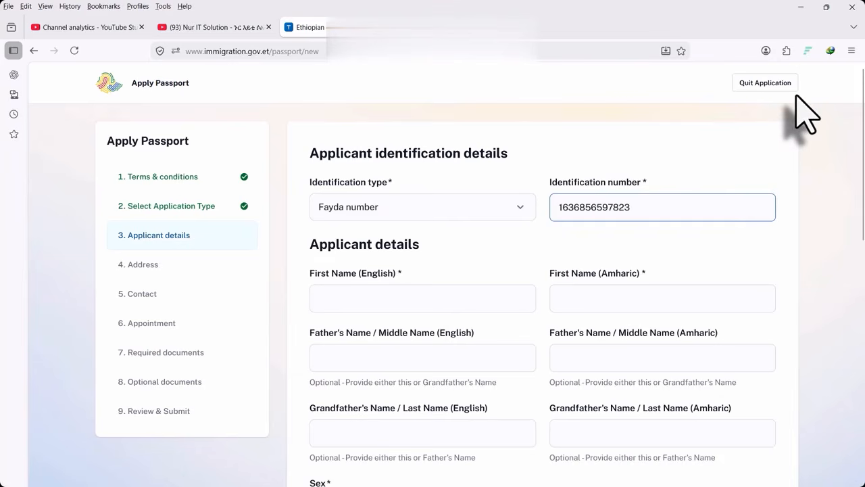
left_click(592, 207)
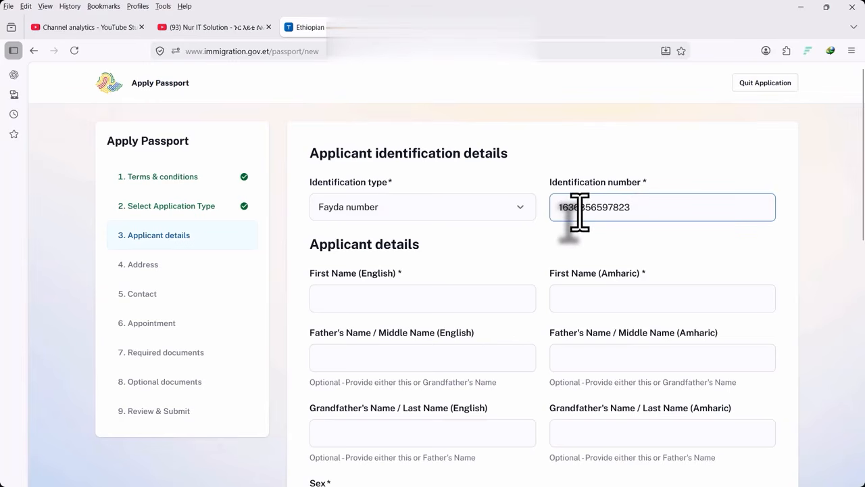
scroll(396, 286, "down", 2)
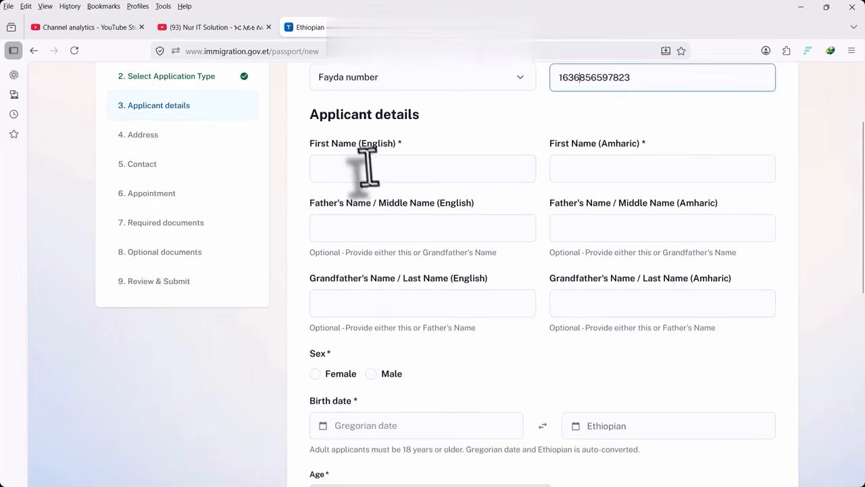
left_click(367, 168)
scroll(392, 203, "up", 2)
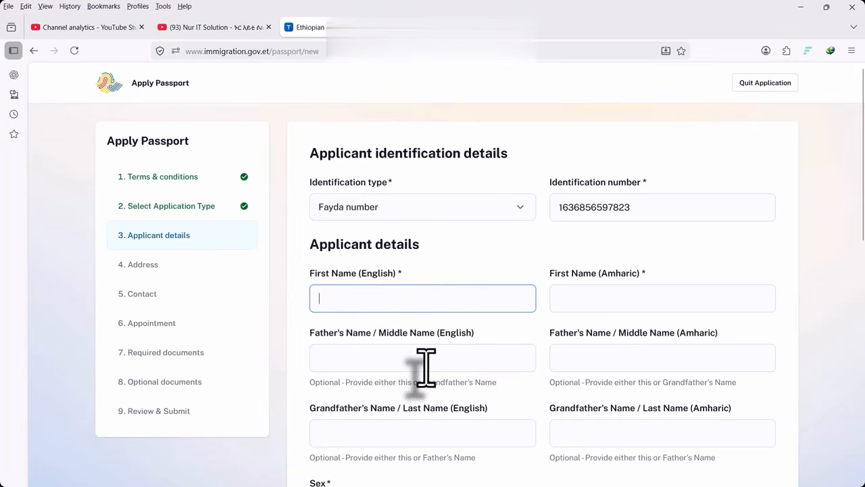
Fill the English first name from a saved entry and type the father's and grandfather's names
left_click(377, 300)
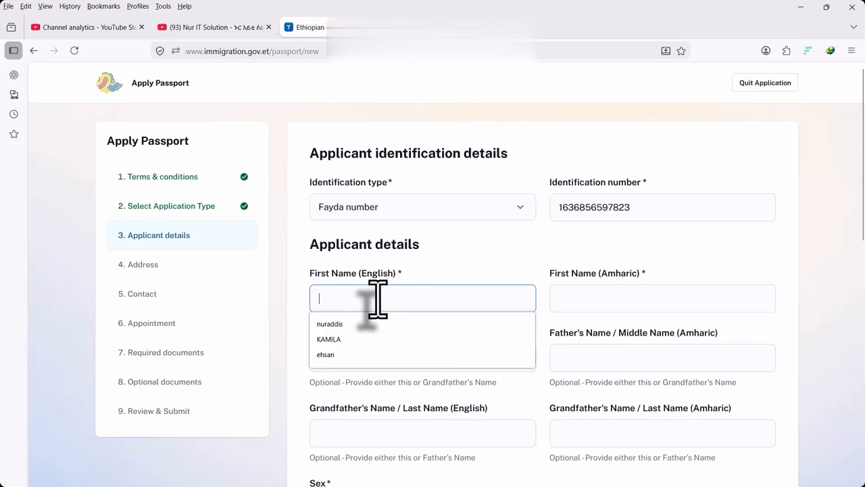
left_click(331, 324)
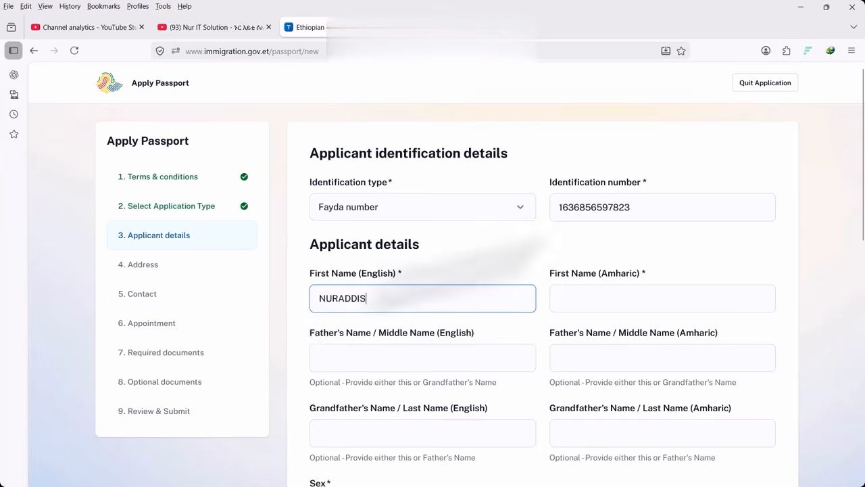
scroll(329, 338, "down", 2)
left_click(349, 228)
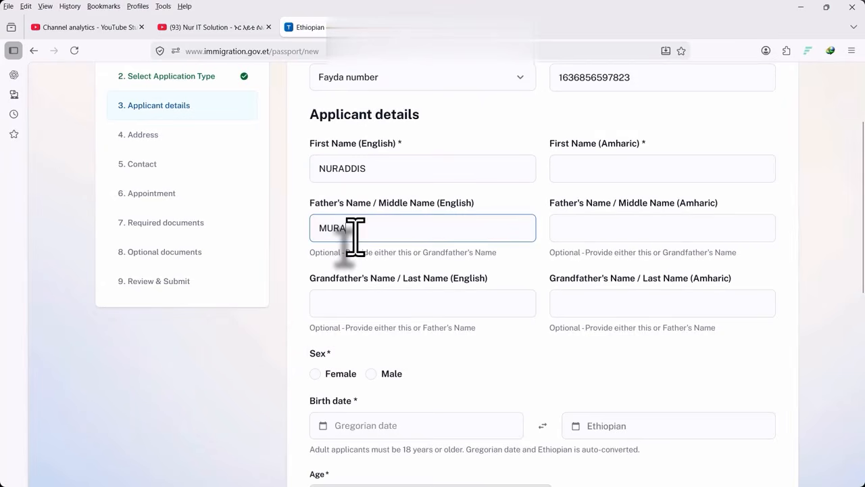
left_click(343, 303)
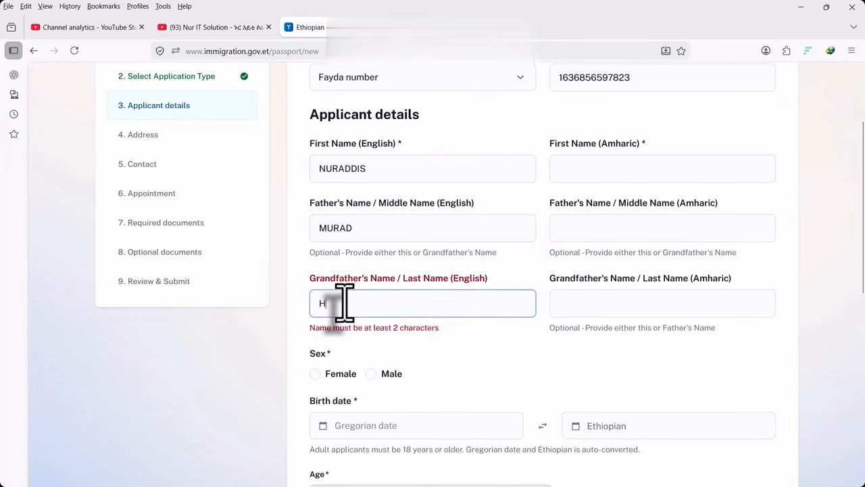
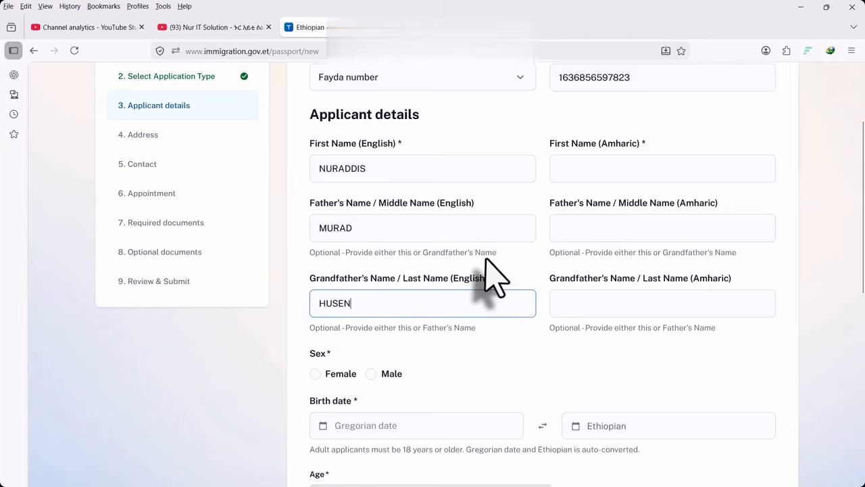
Review the English name fields, enter the Amharic first name, and set sex to Male
left_click(381, 227)
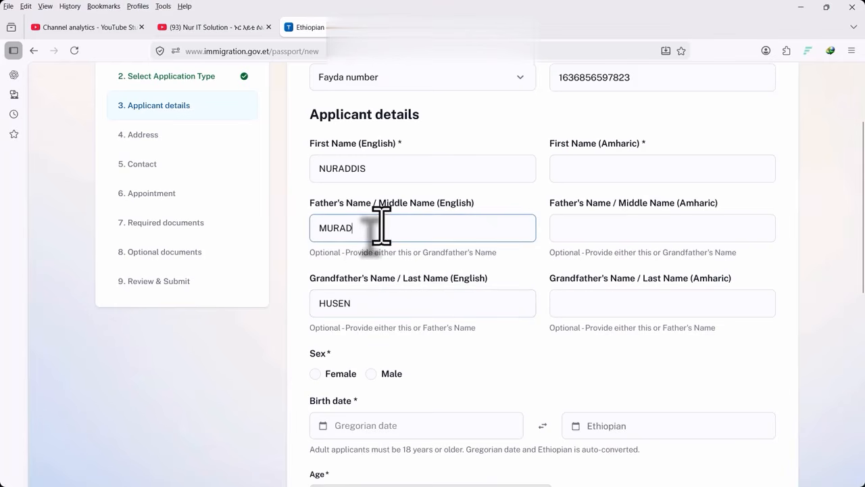
left_click_drag(367, 228, 251, 232)
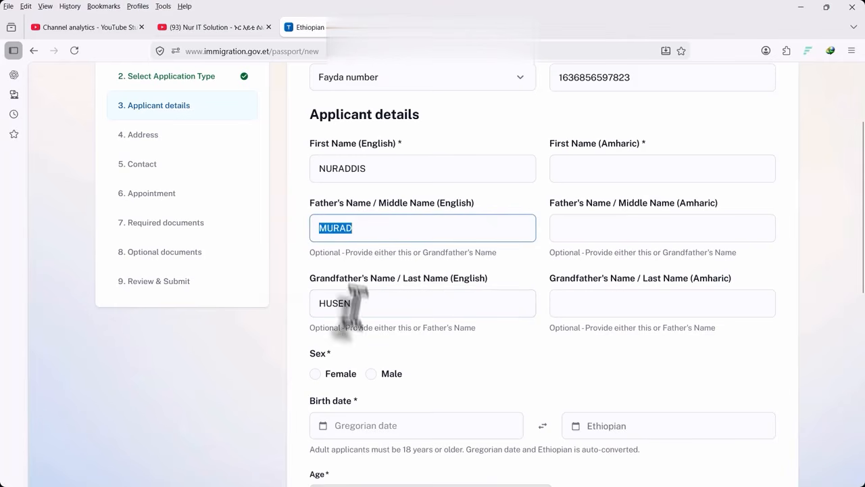
left_click_drag(352, 304, 250, 313)
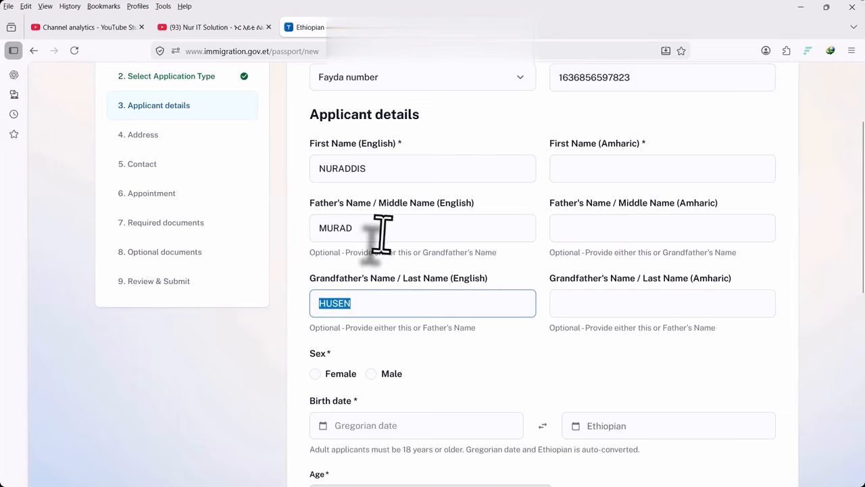
left_click_drag(380, 230, 280, 234)
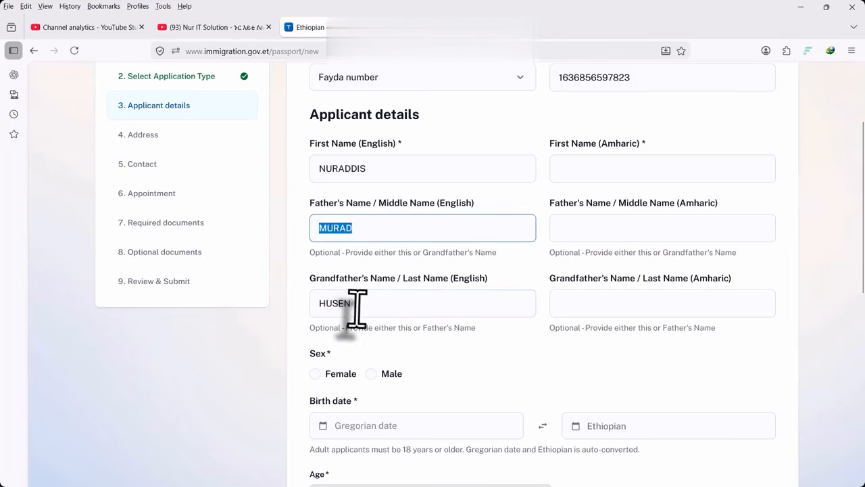
left_click_drag(366, 304, 120, 309)
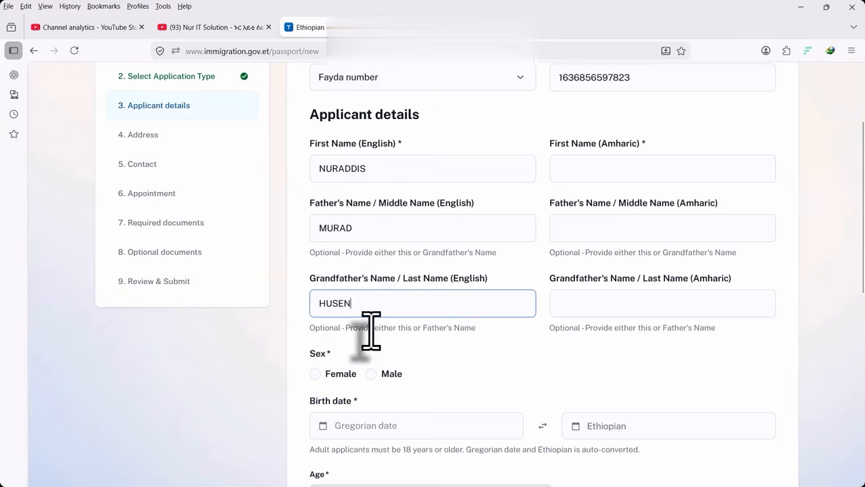
left_click(631, 171)
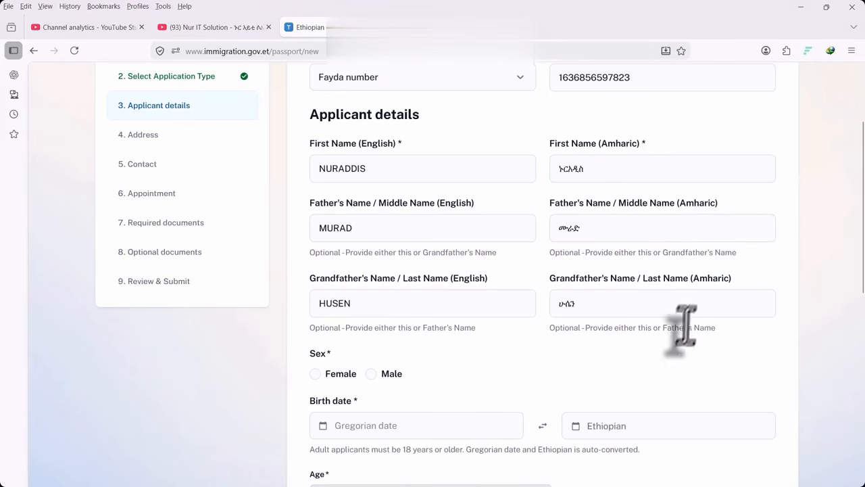
scroll(373, 294, "down", 3)
left_click(372, 244)
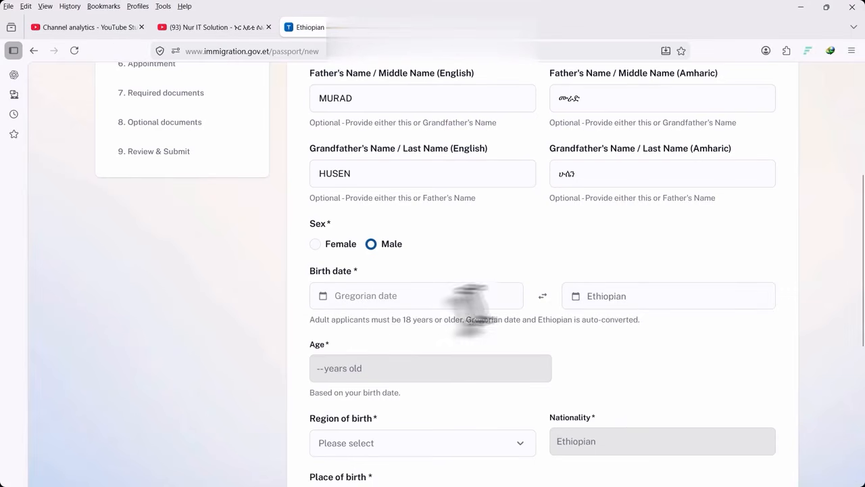
Pick 8 April 1992 in the Gregorian birth-date calendar and confirm it
left_click(332, 295)
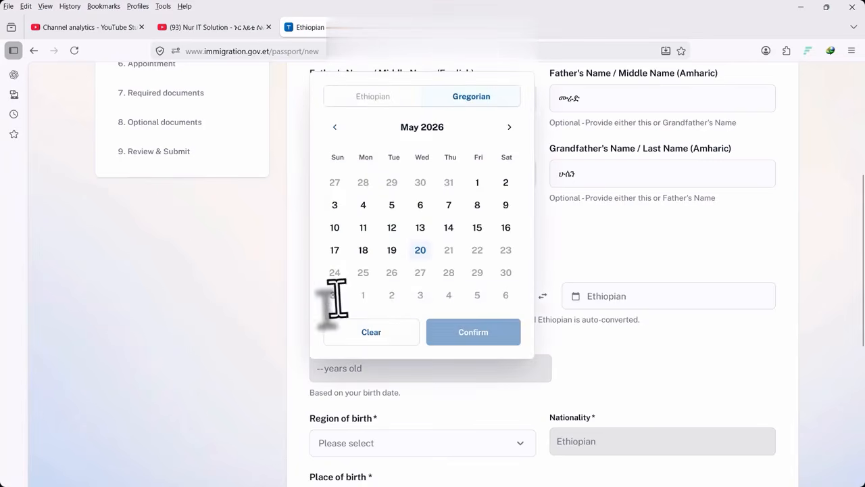
left_click(426, 129)
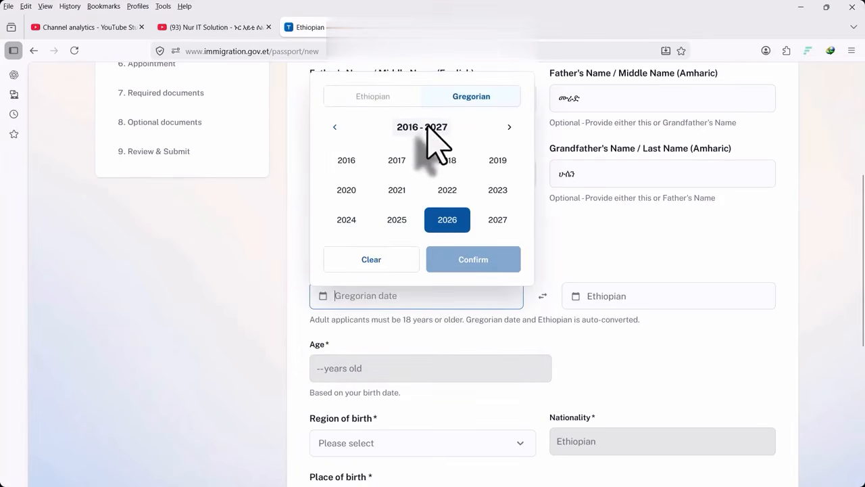
left_click(335, 127)
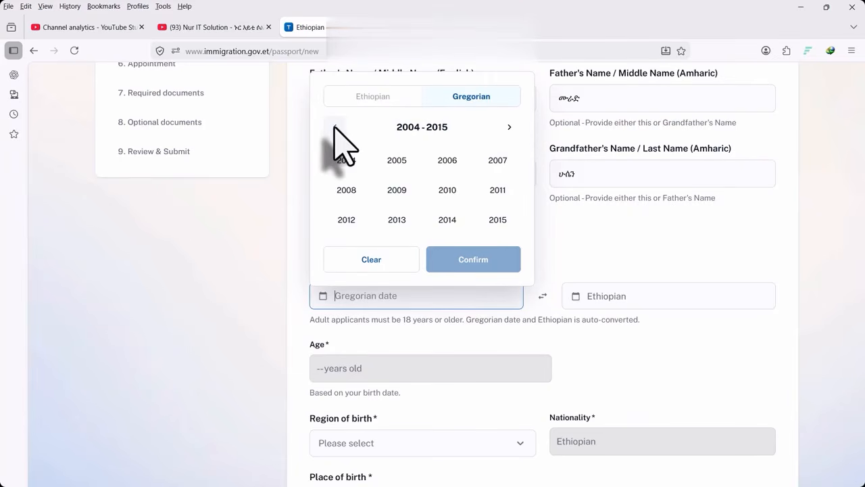
left_click(336, 127)
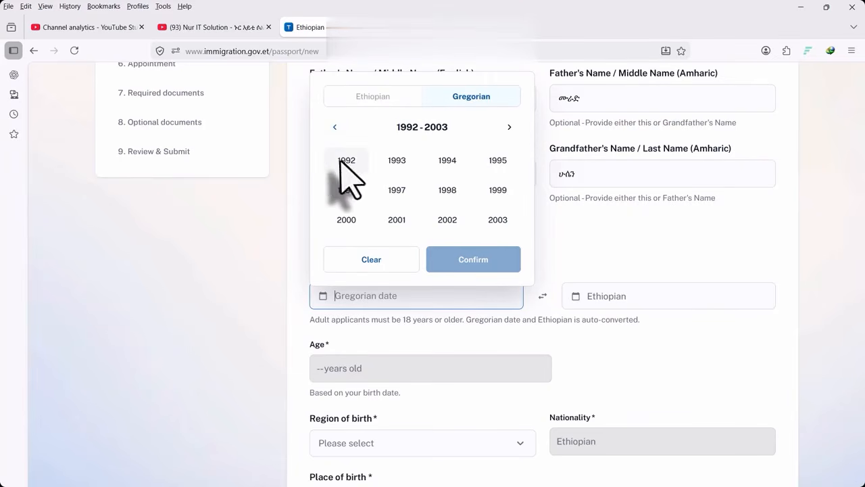
left_click(345, 161)
left_click(372, 191)
left_click(420, 205)
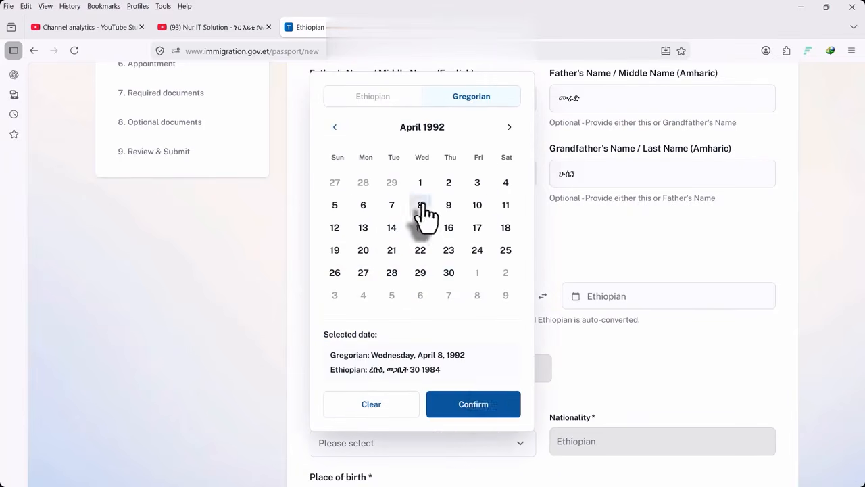
left_click(473, 404)
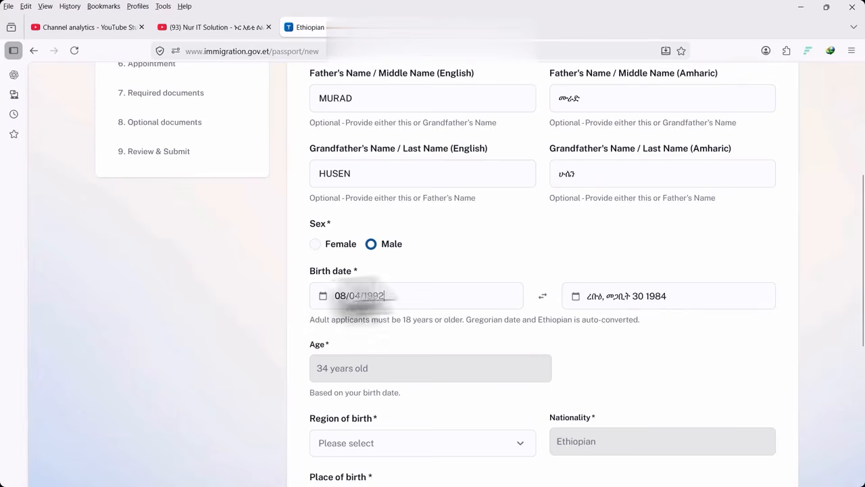
scroll(594, 335, "down", 2)
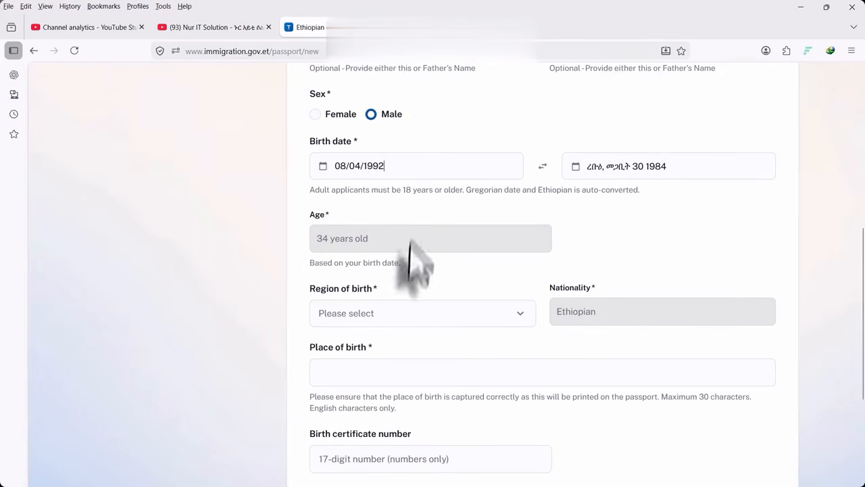
Choose ADDIS ABABA as region of birth and enter it as place of birth
scroll(378, 313, "down", 2)
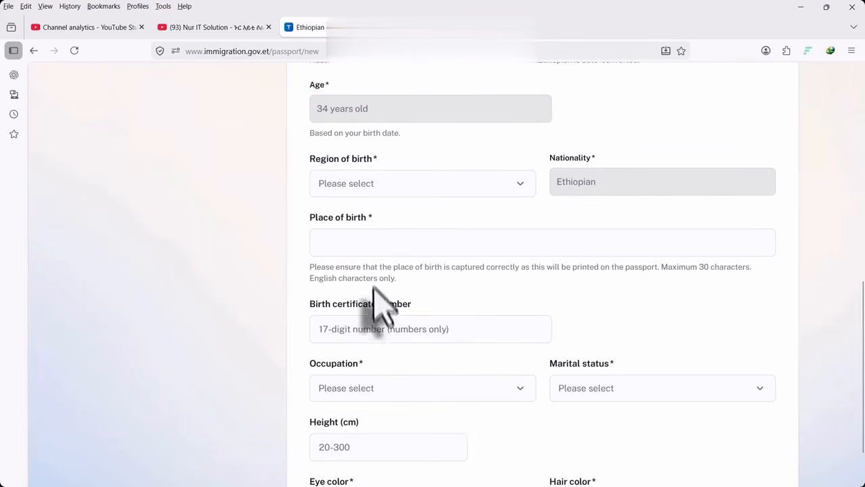
left_click(376, 186)
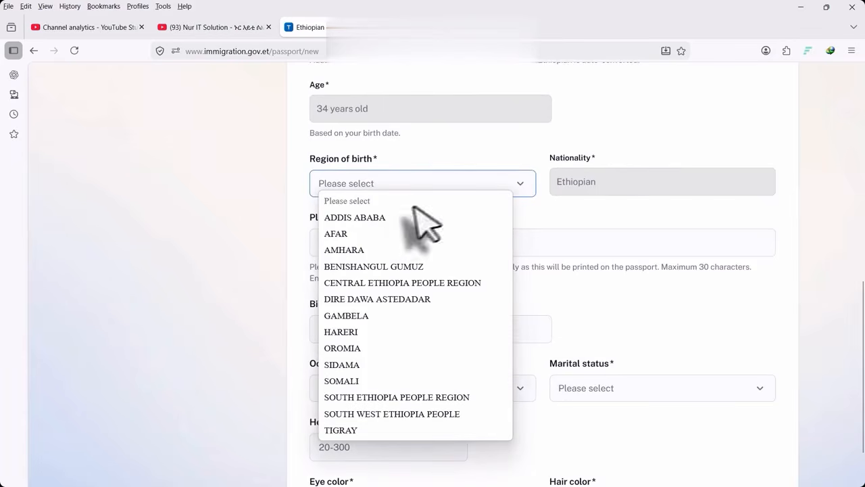
left_click(370, 216)
left_click(423, 184)
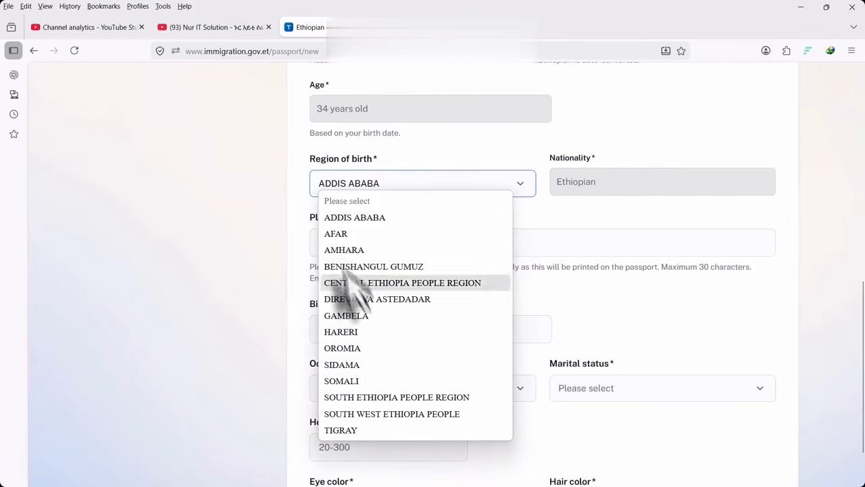
left_click(351, 217)
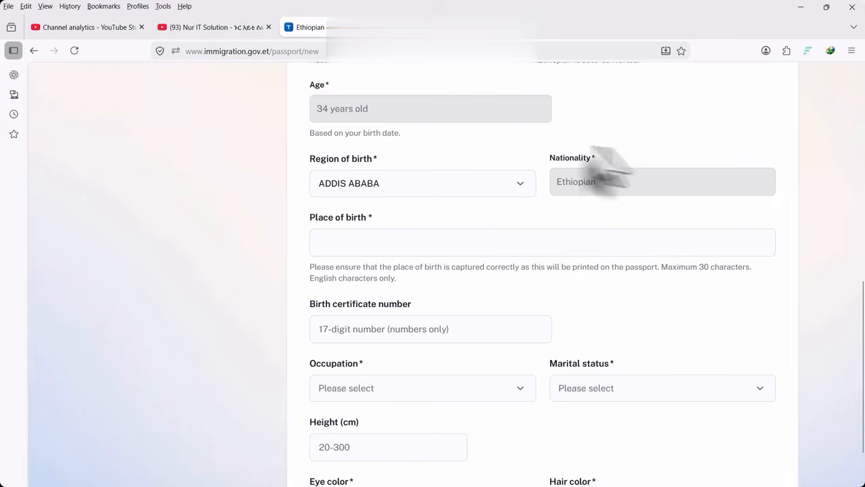
left_click(372, 243)
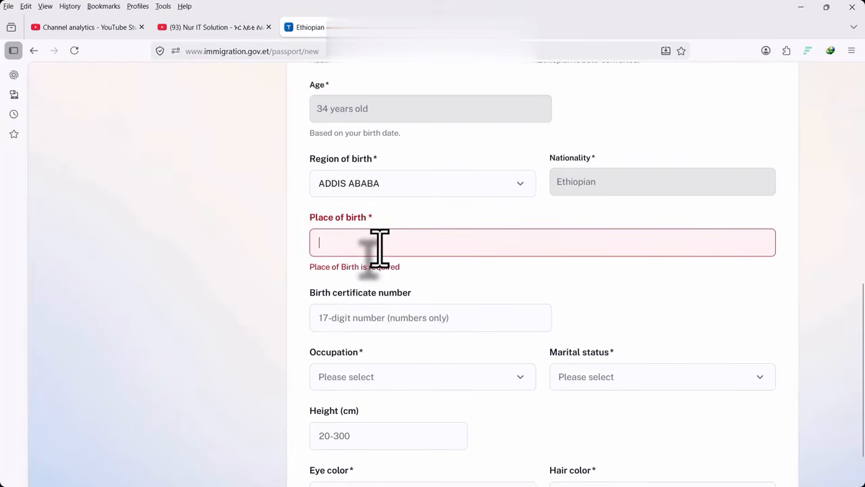
key("super+space")
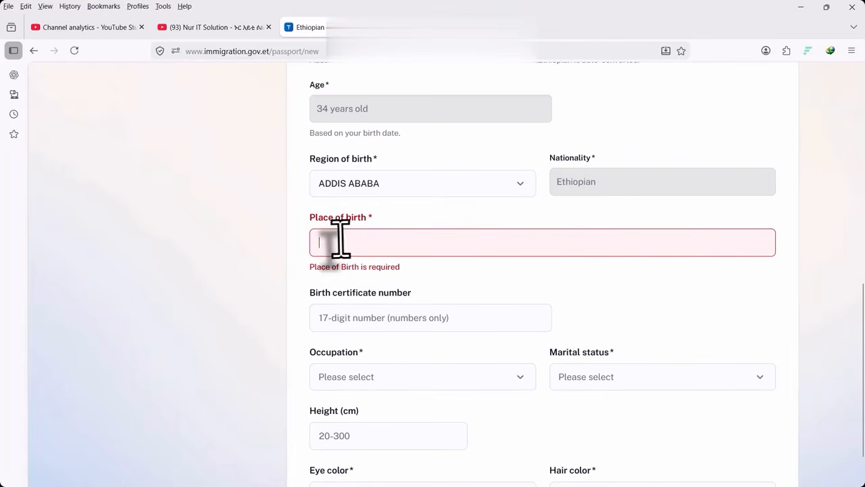
type("ADDIS ABABA")
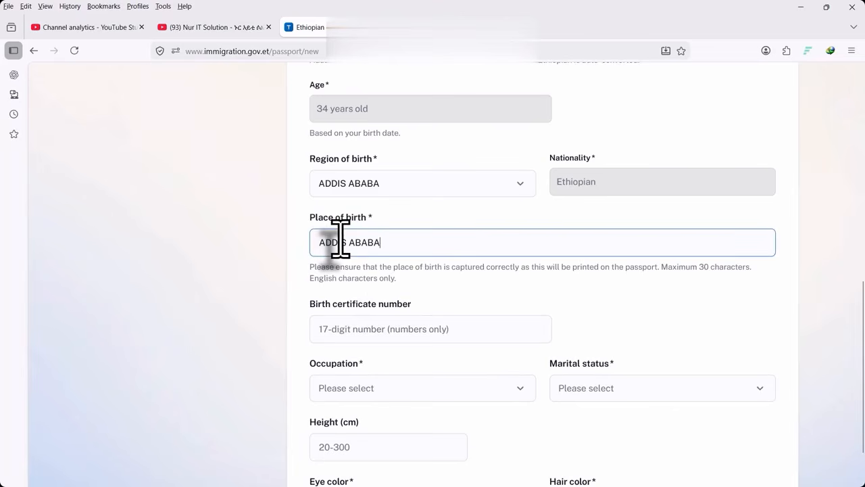
scroll(356, 315, "down", 2)
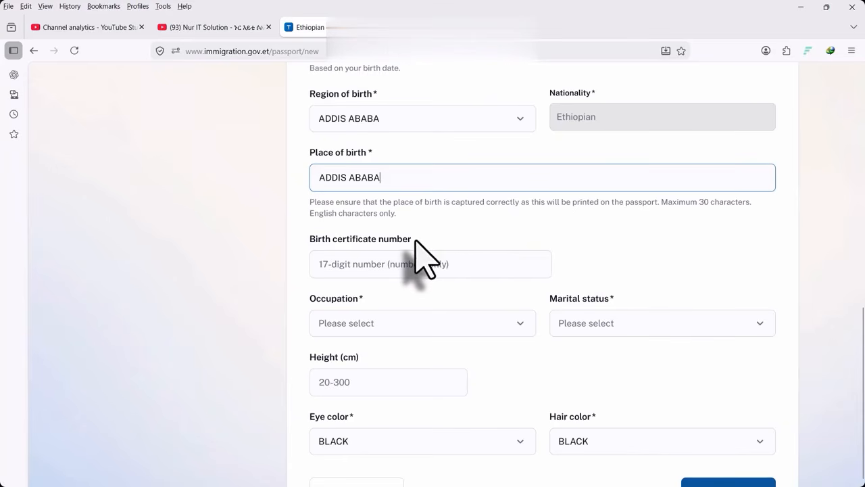
Set the applicant's occupation to OTHER
scroll(385, 268, "down", 2)
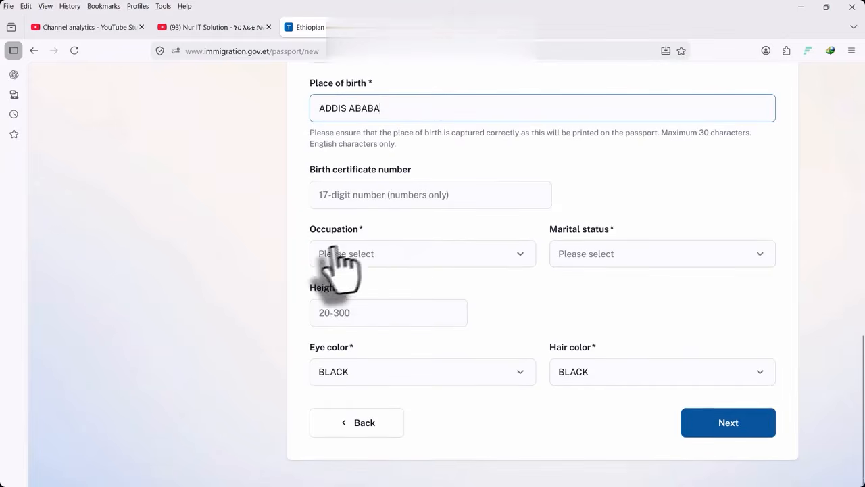
left_click(394, 253)
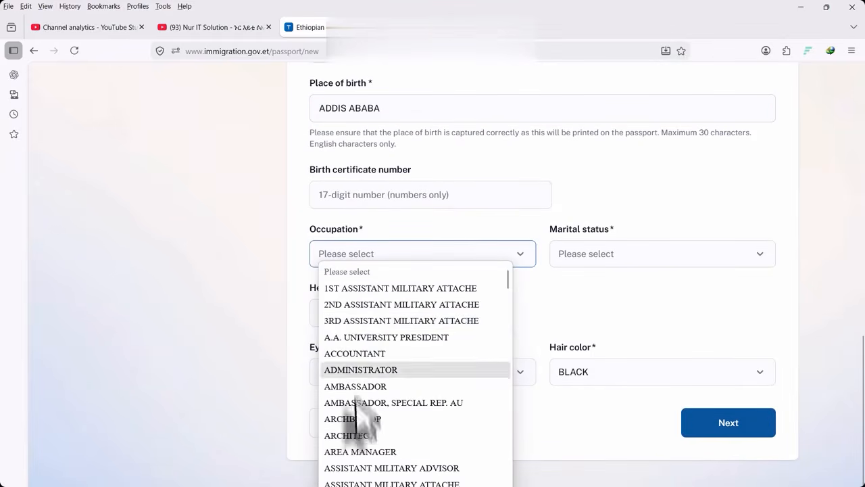
scroll(365, 432, "down", 10)
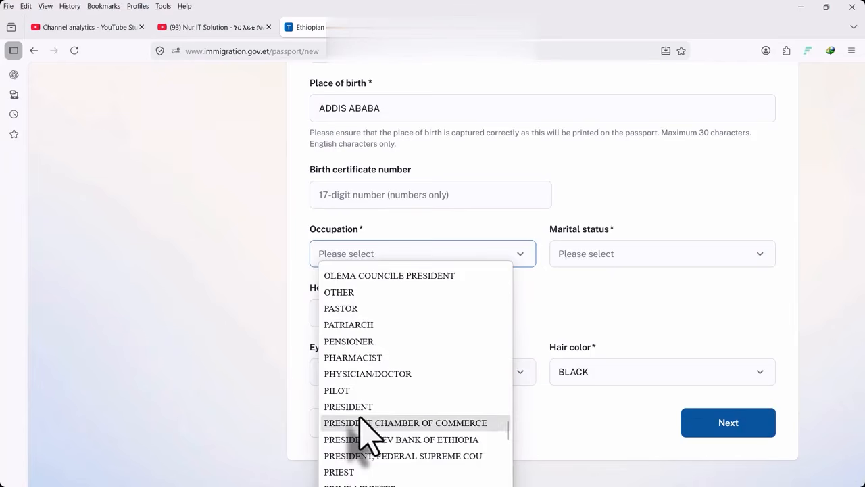
scroll(365, 433, "down", 2)
scroll(365, 432, "up", 5)
scroll(365, 433, "down", 5)
scroll(361, 417, "down", 3)
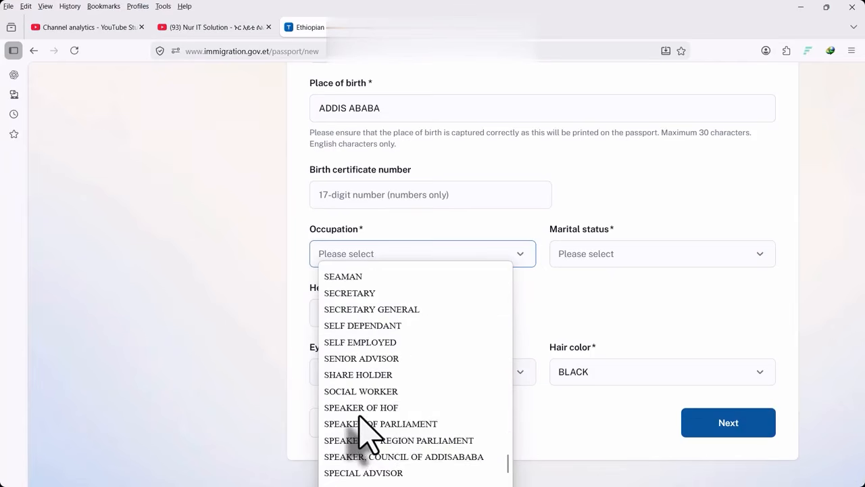
scroll(359, 417, "up", 4)
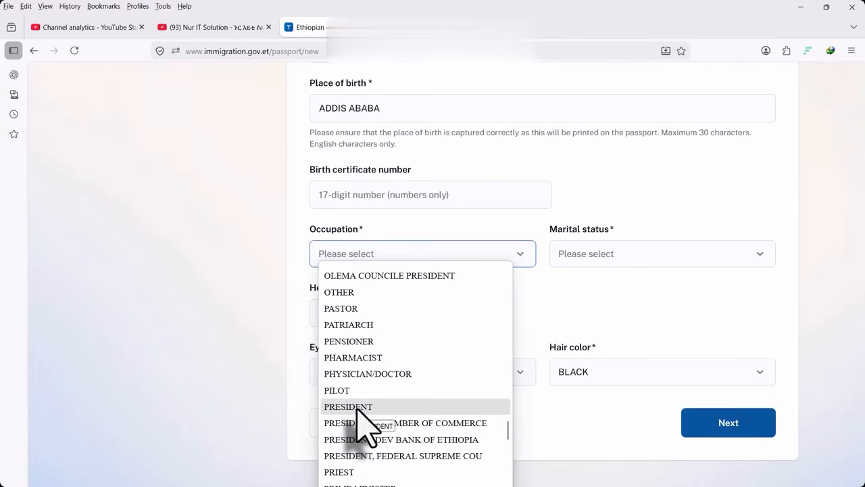
scroll(358, 418, "down", 4)
scroll(360, 419, "up", 2)
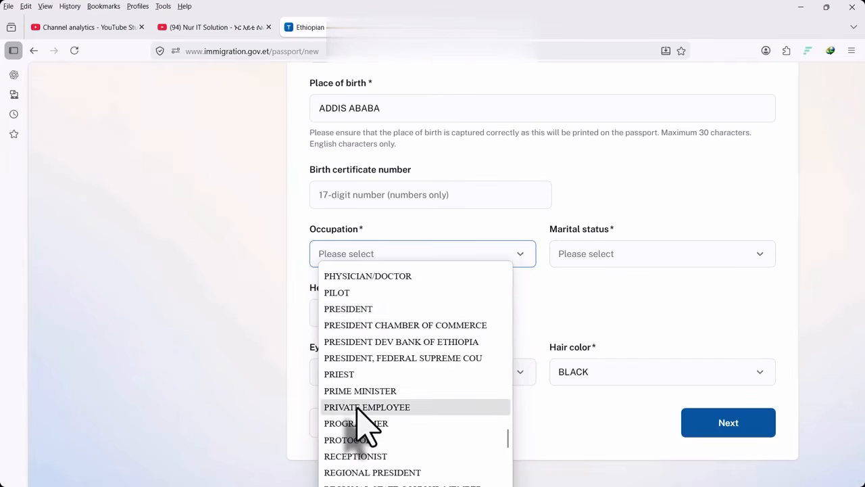
scroll(356, 406, "up", 5)
scroll(356, 408, "down", 2)
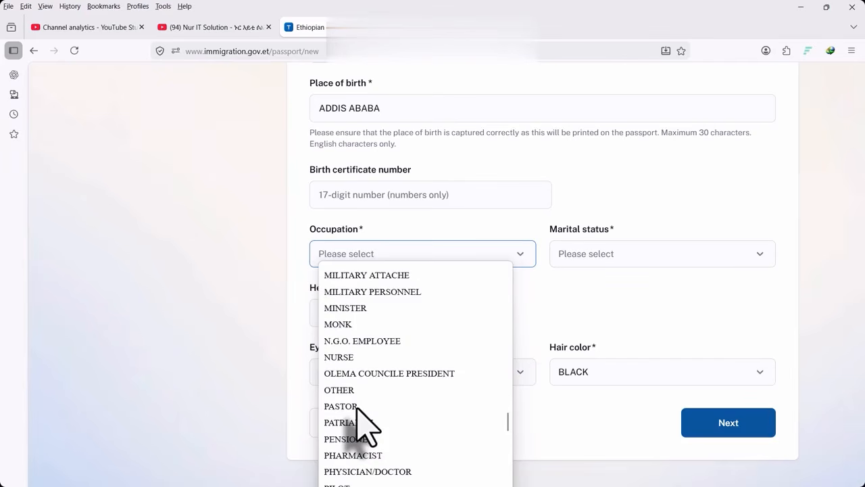
left_click(347, 390)
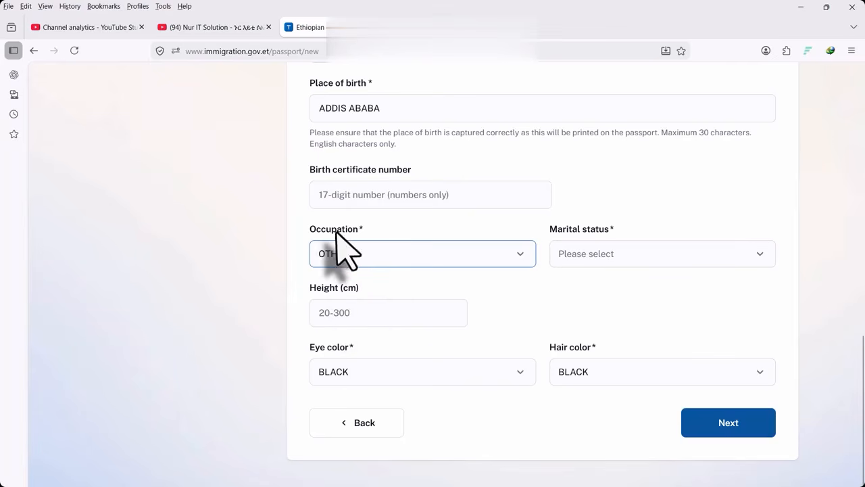
Keep occupation as OTHER and set marital status to MARRIED
left_click(378, 260)
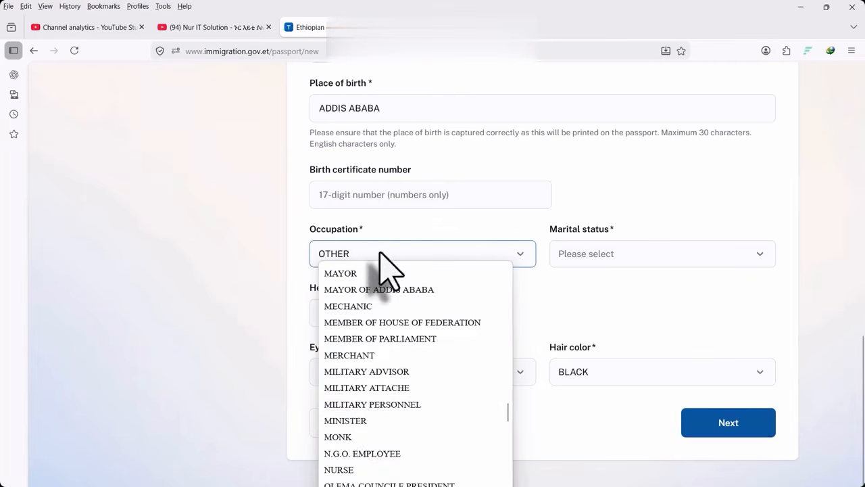
left_click(616, 315)
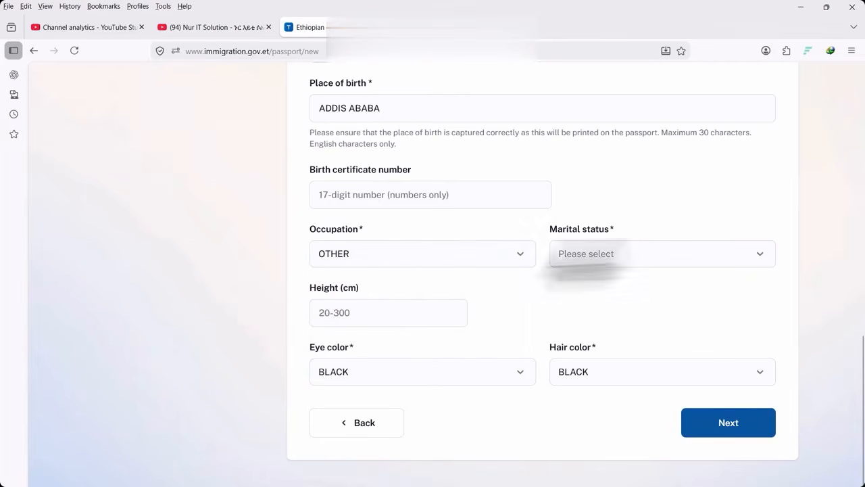
left_click(609, 254)
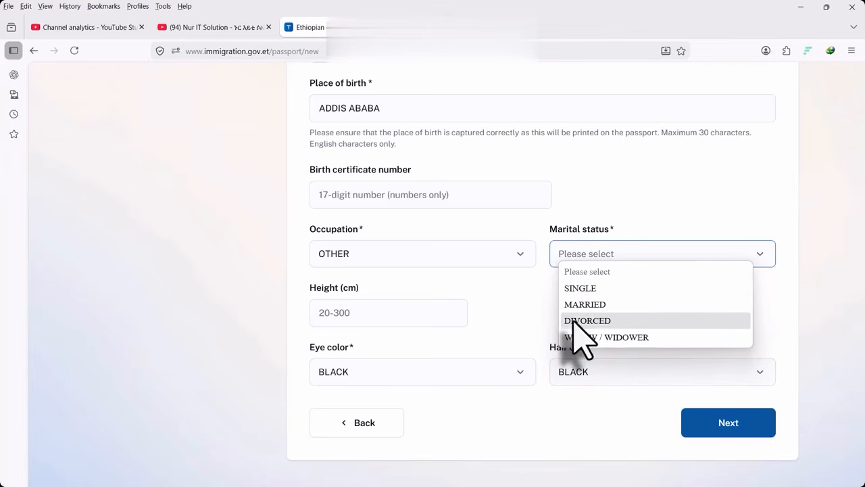
left_click(585, 304)
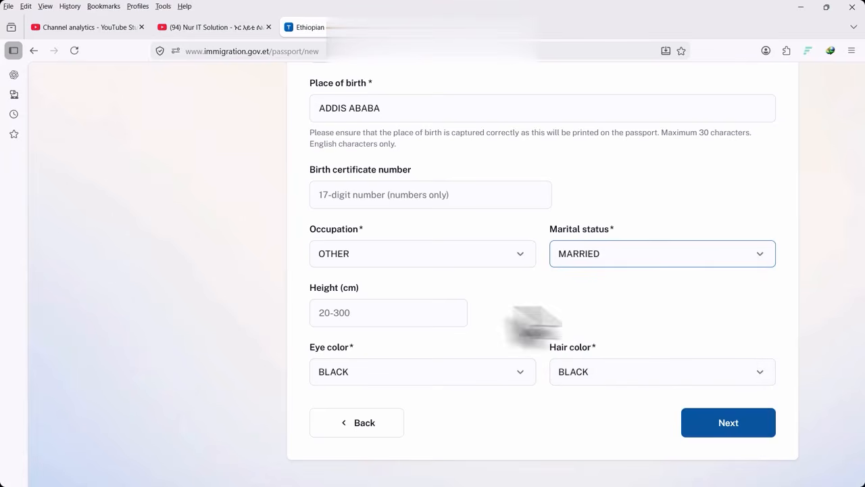
Enter a height of 170 cm, keep hair color BLACK, and continue to the Address step
left_click(357, 313)
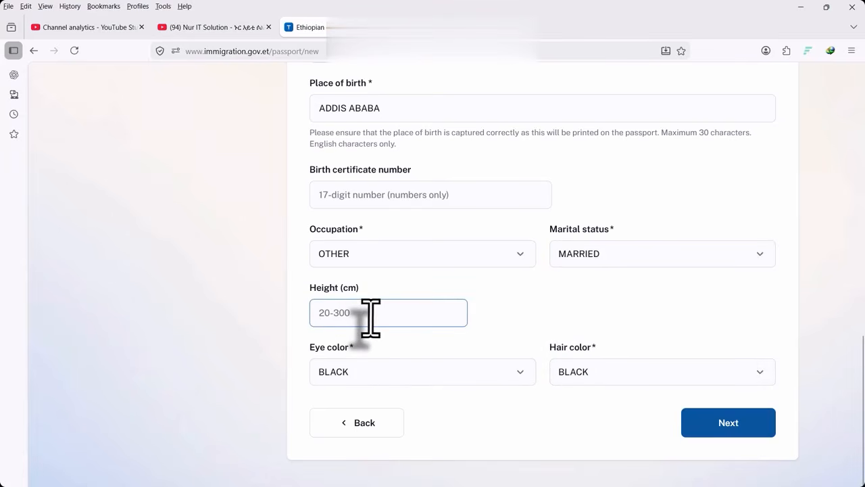
type("170")
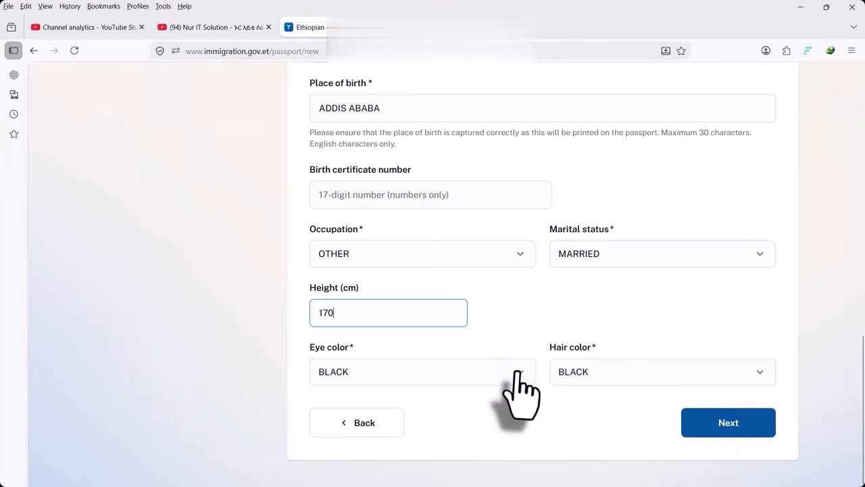
left_click(663, 375)
left_click(473, 426)
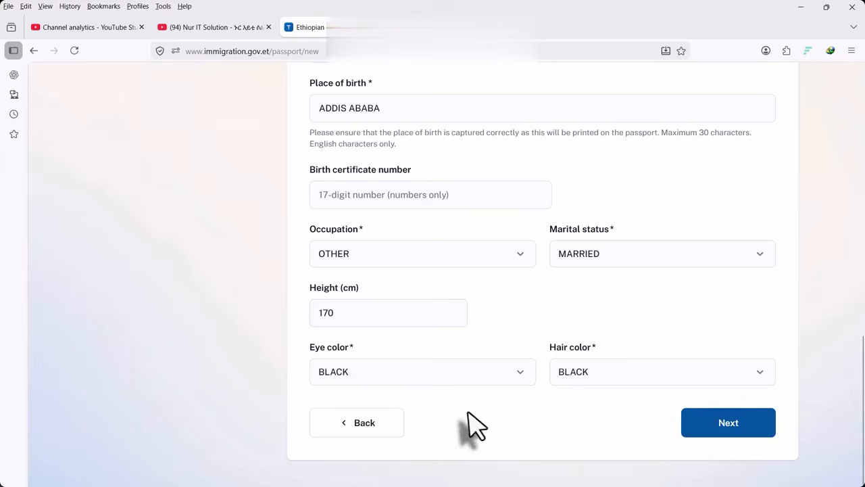
left_click(370, 315)
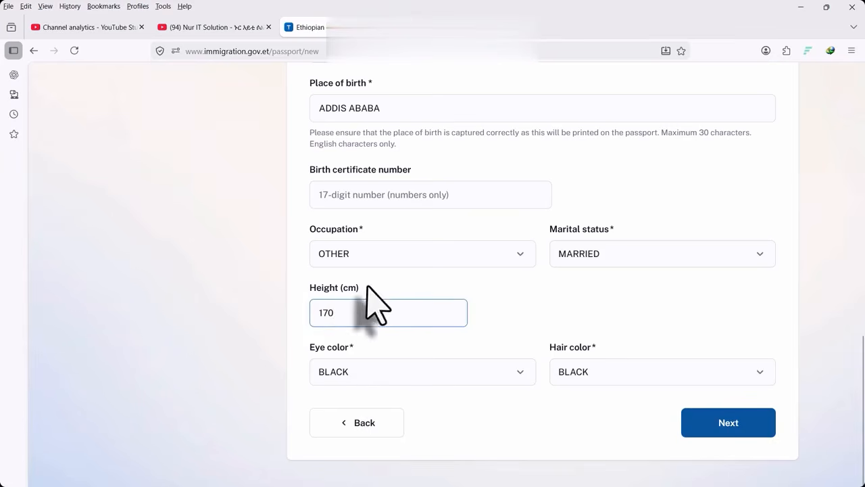
left_click_drag(370, 313, 237, 321)
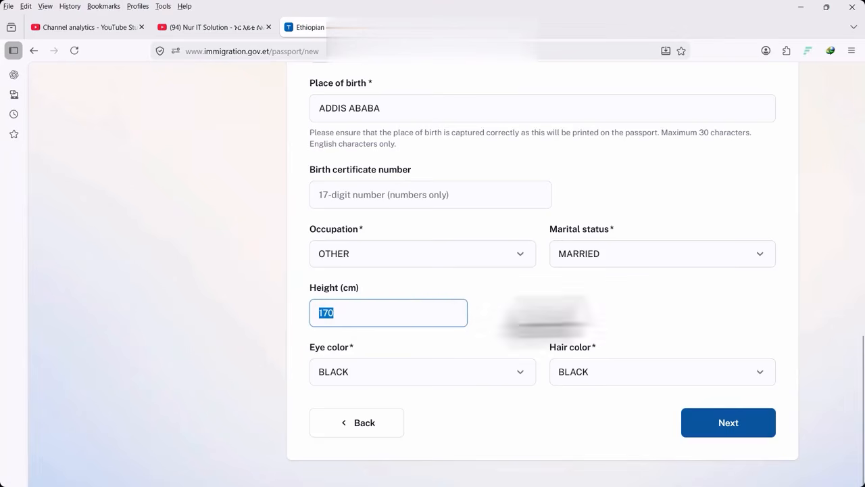
left_click(715, 420)
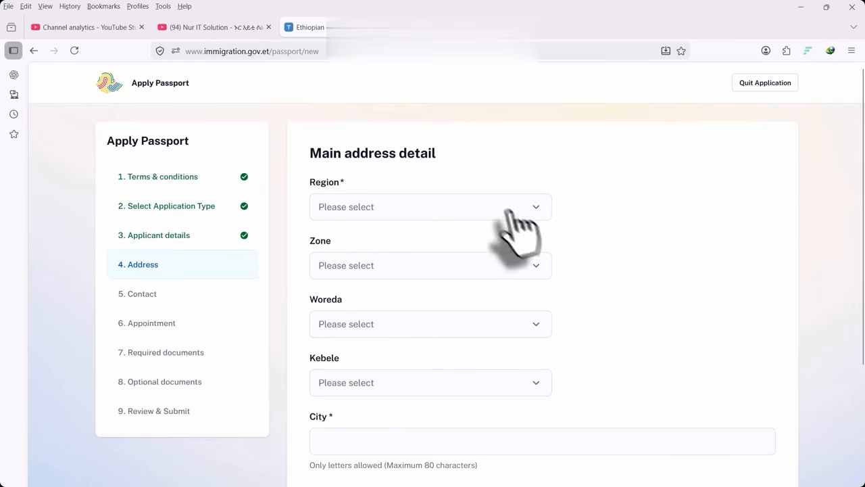
Choose region ADDIS ABABA, zone ADDIS KETEMA SUBCITY, WOREDA 07, kebele 007 and city 'addis ababa'
left_click(348, 210)
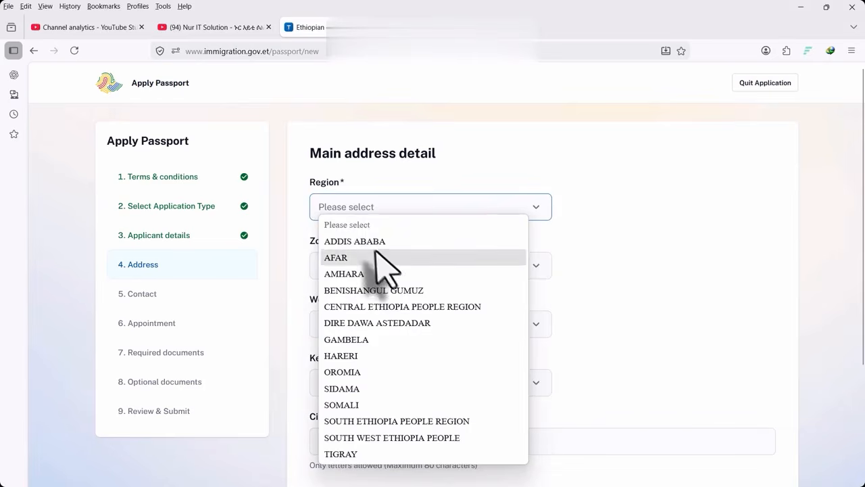
left_click(358, 242)
left_click(374, 266)
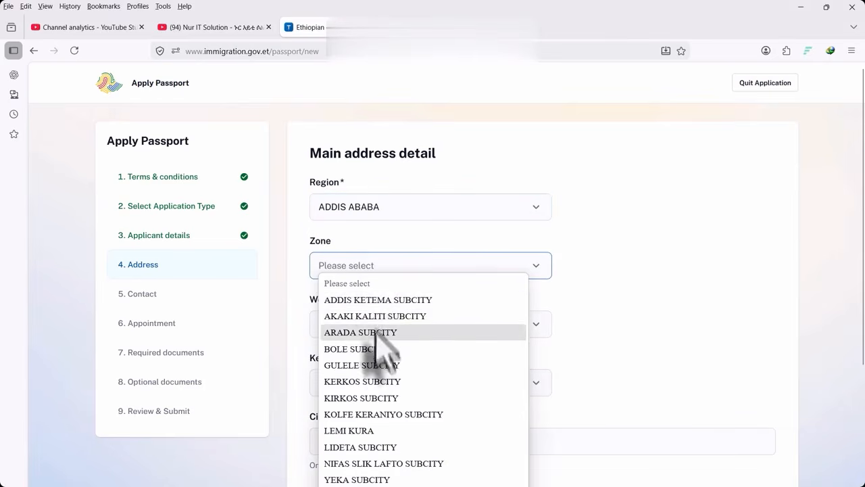
left_click(406, 300)
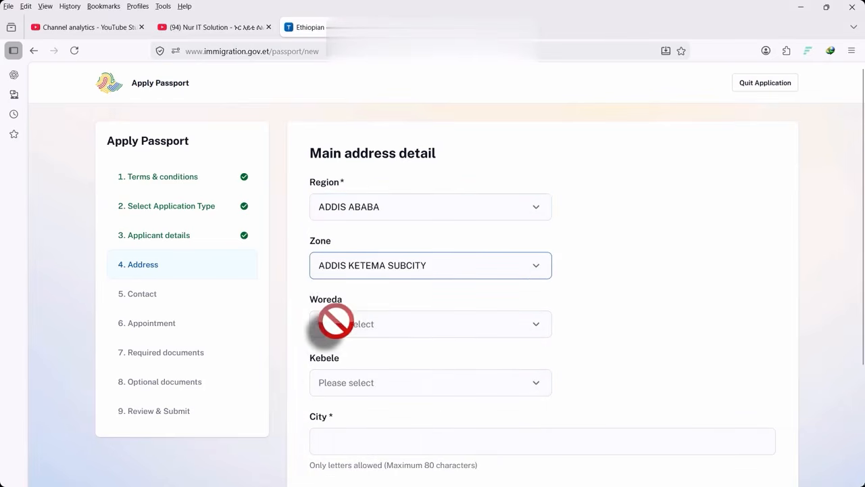
left_click(352, 328)
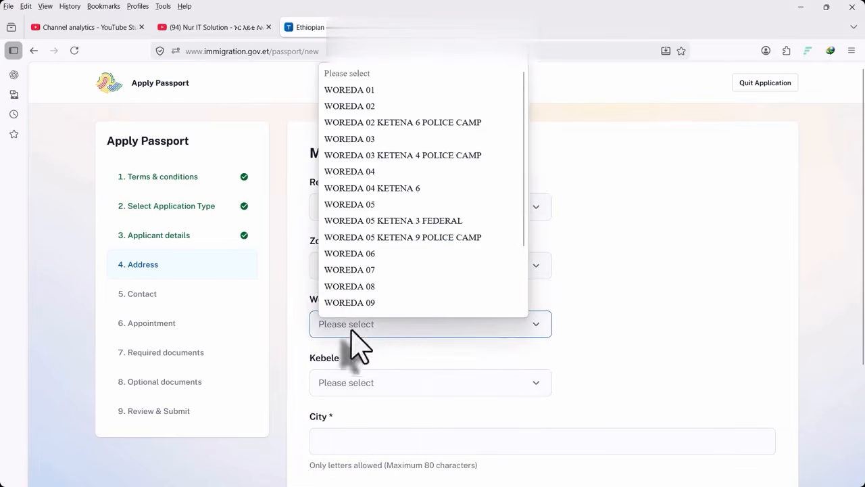
left_click(368, 270)
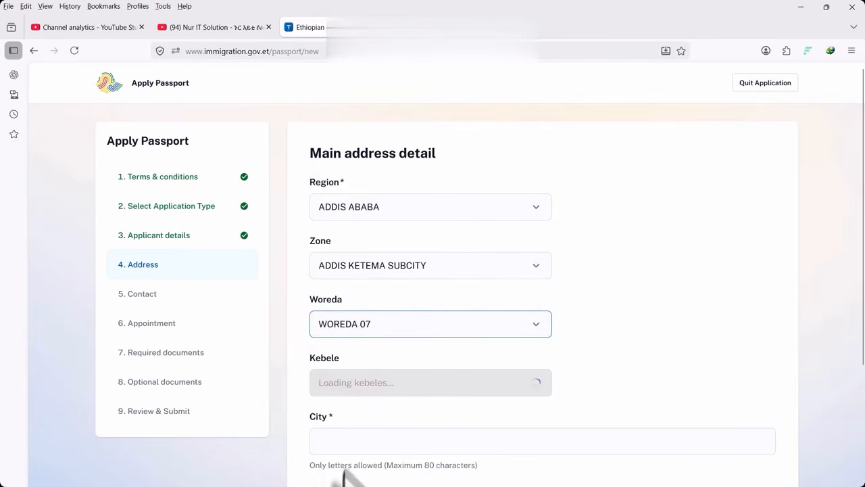
left_click(338, 443)
type("addis ababa")
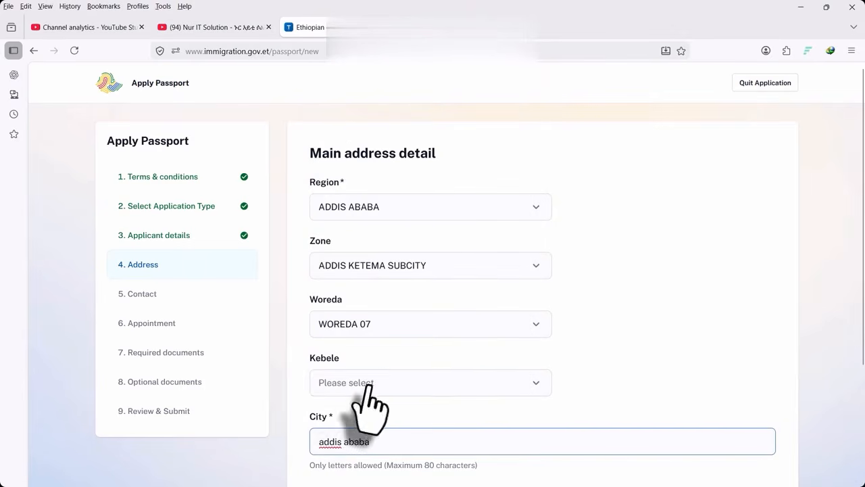
left_click(367, 384)
left_click(332, 418)
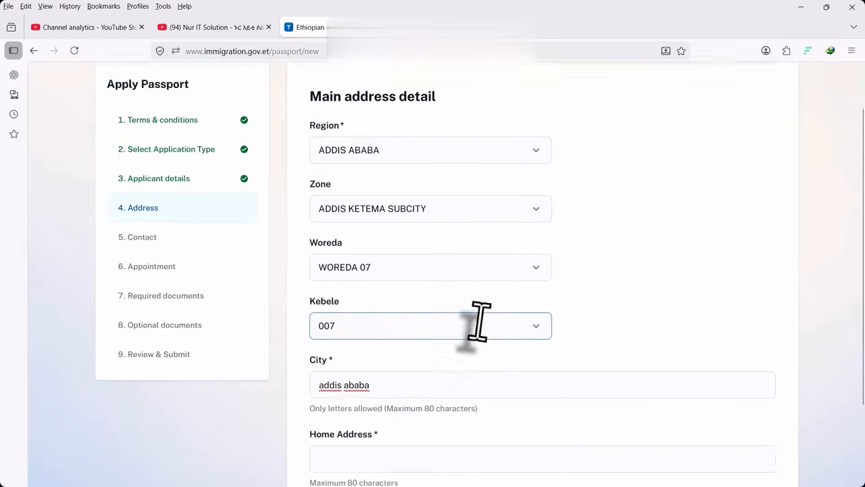
Fill in the home address of the main address
scroll(473, 328, "down", 3)
scroll(473, 324, "up", 1)
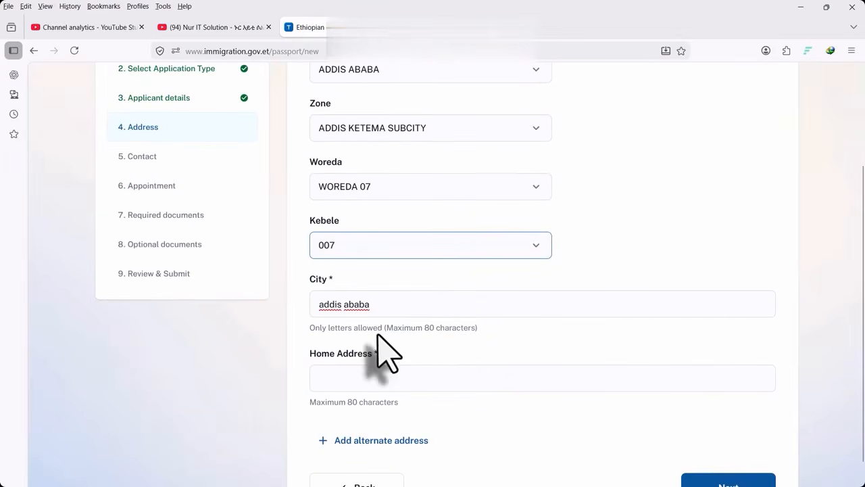
scroll(378, 345, "down", 1)
left_click(359, 318)
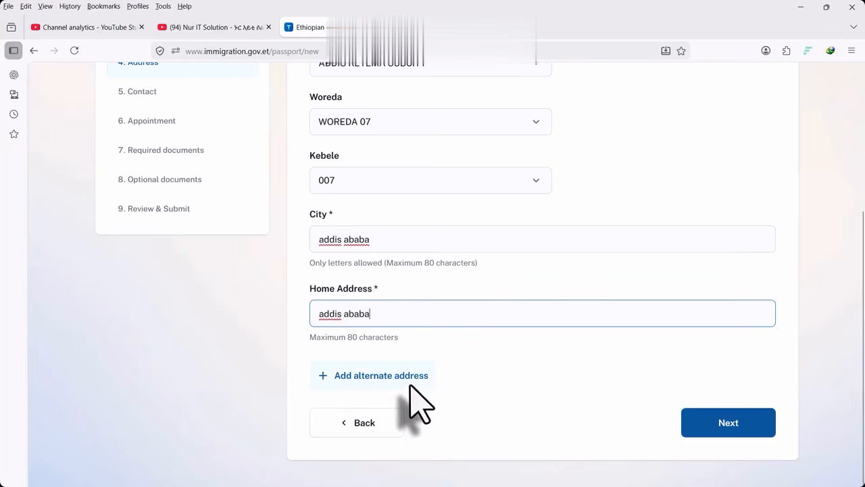
scroll(405, 392, "up", 2)
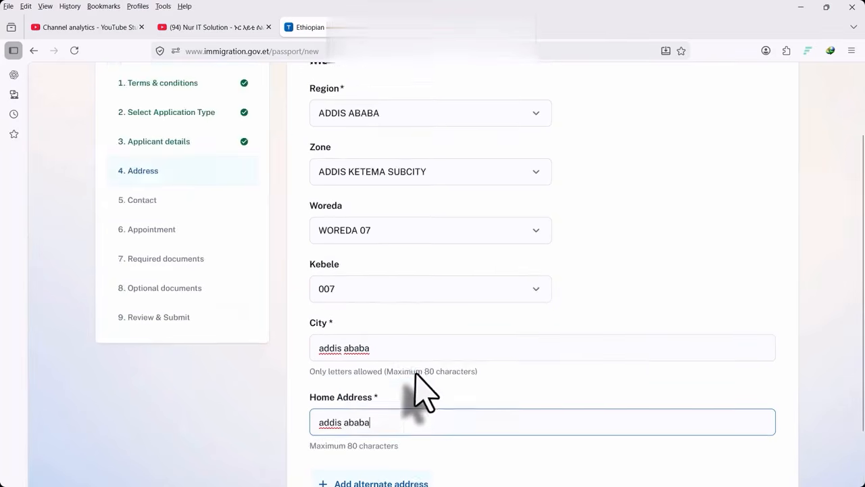
scroll(415, 386, "down", 2)
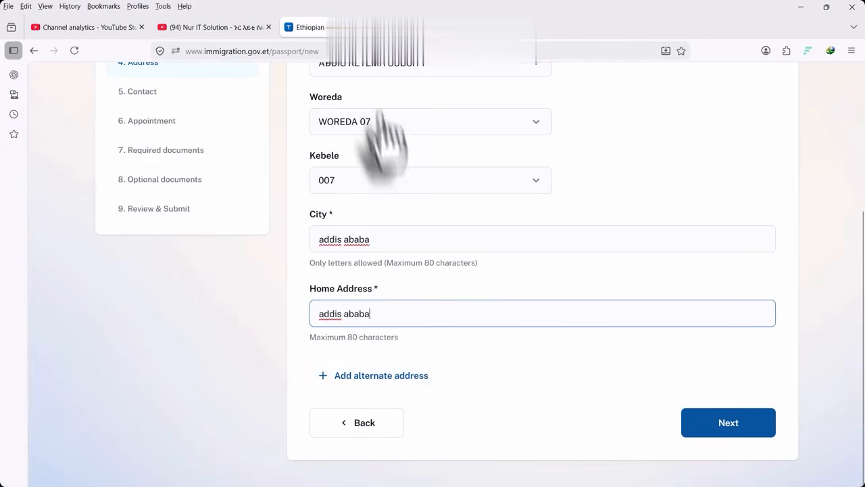
scroll(434, 413, "up", 3)
scroll(436, 412, "down", 3)
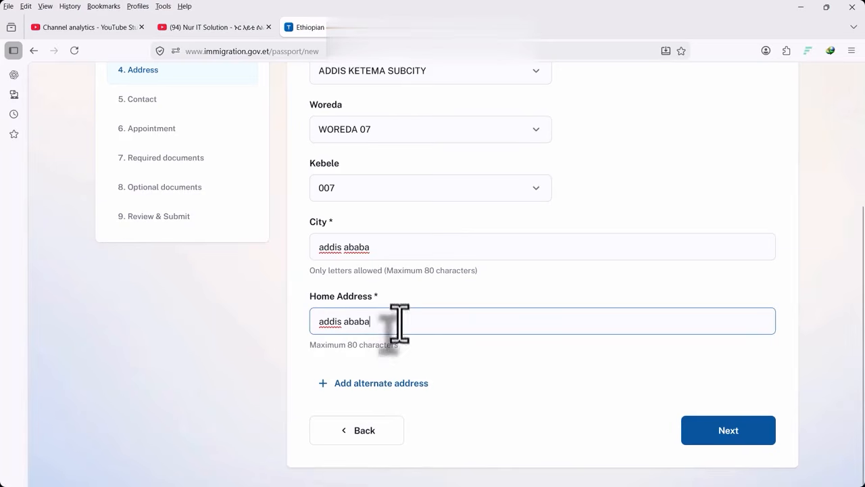
scroll(338, 324, "down", 1)
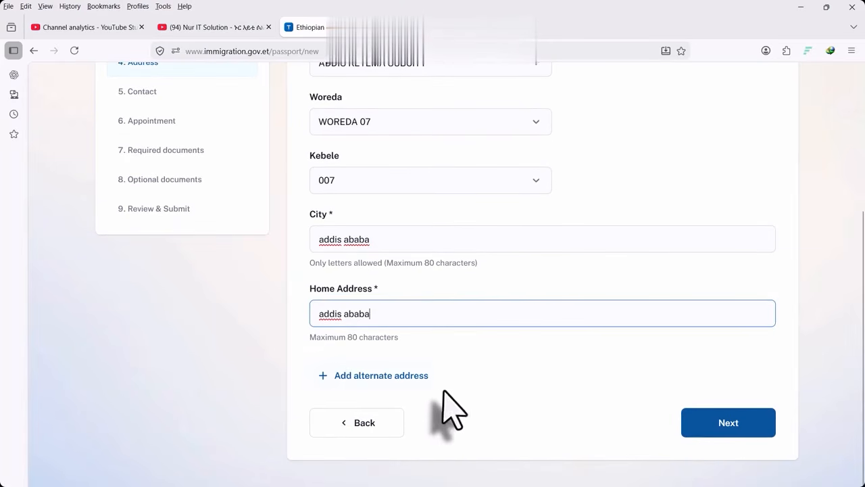
Add and then remove an empty alternate address section, then continue to Contact details
left_click(384, 376)
scroll(379, 446, "down", 4)
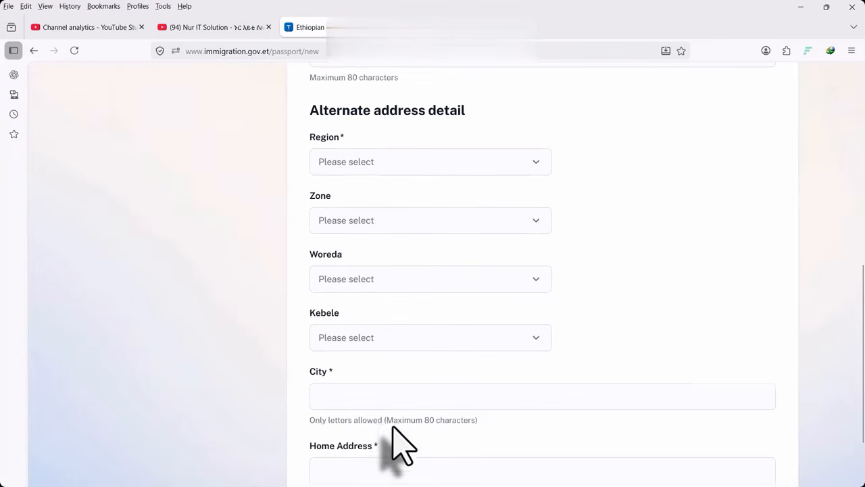
scroll(396, 444, "up", 6)
scroll(399, 443, "down", 6)
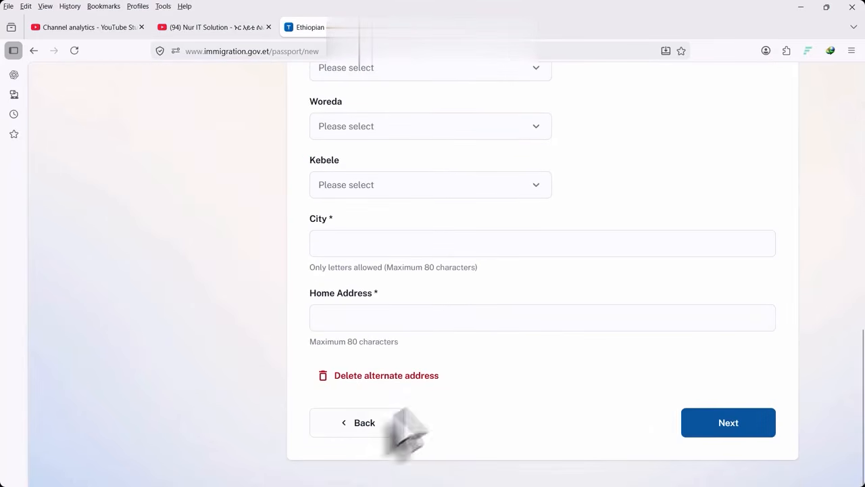
left_click(329, 376)
scroll(379, 358, "up", 3)
scroll(381, 361, "down", 3)
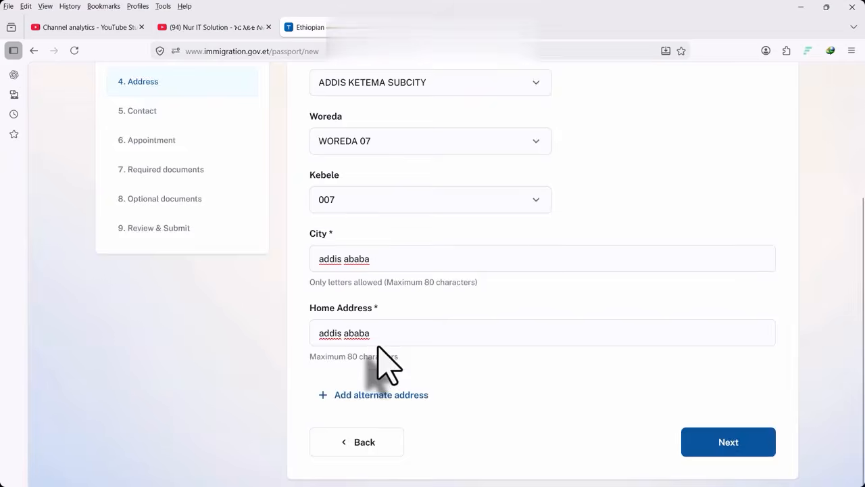
left_click(716, 422)
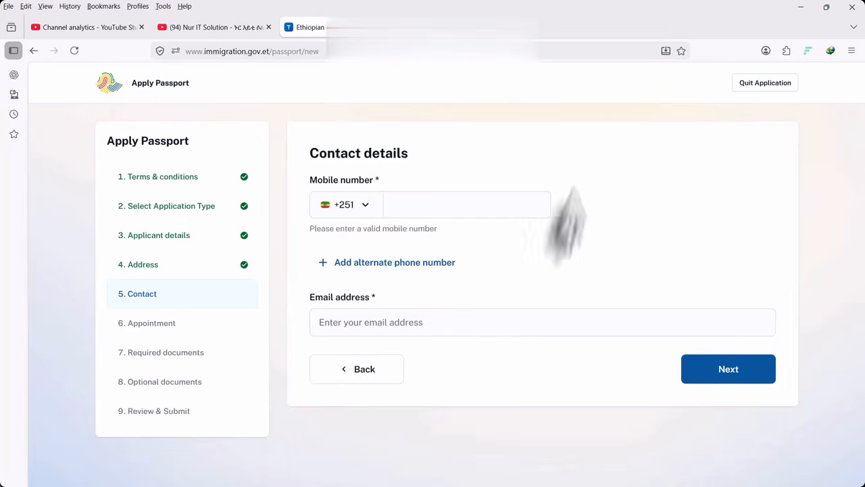
Enter the mobile number and paste the e-mail address, deleting the extra pasted text
left_click(424, 211)
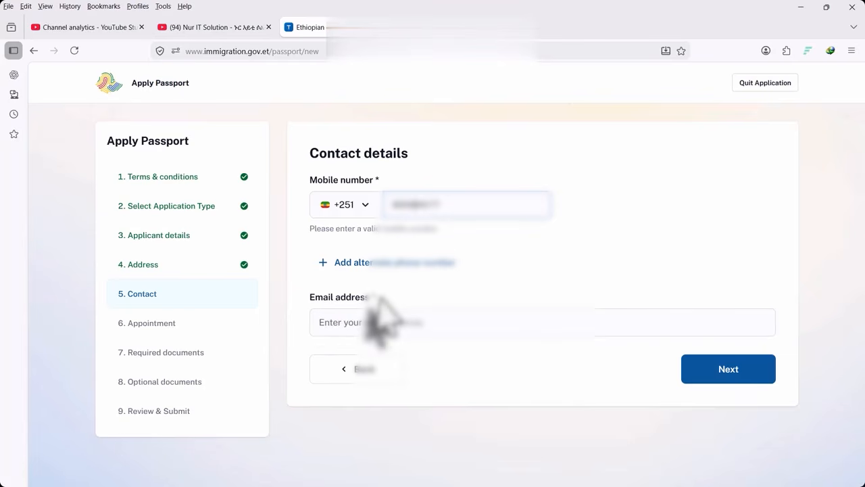
right_click(359, 322)
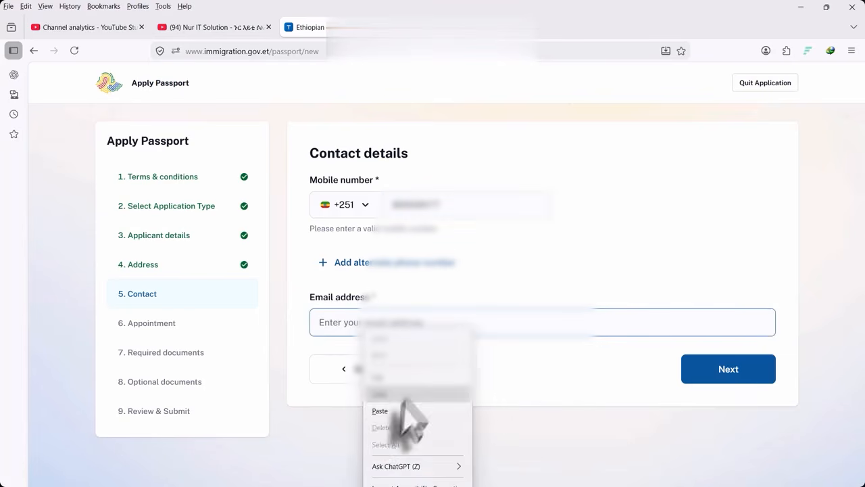
left_click(388, 411)
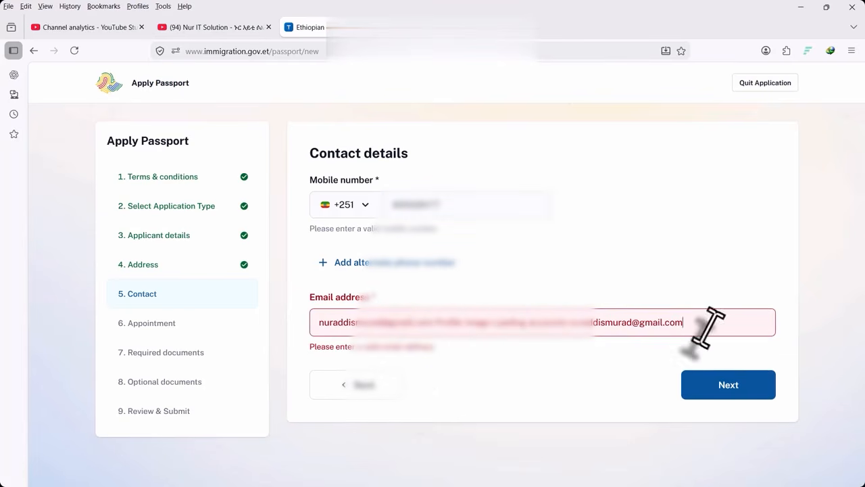
left_click_drag(702, 327, 440, 331)
key("BackSpace")
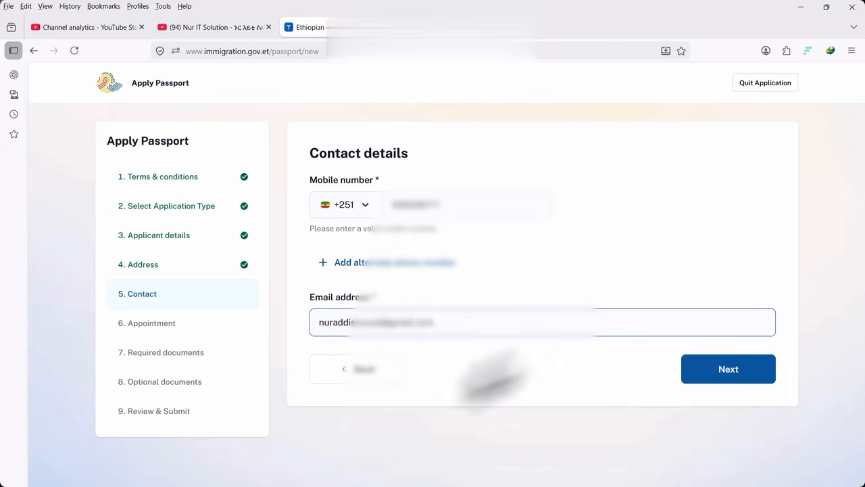
left_click(452, 369)
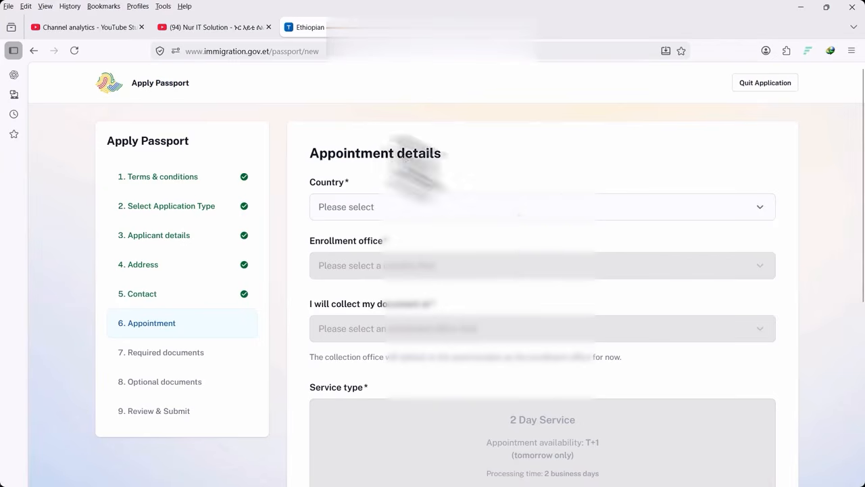
Choose ETHIOPIA as appointment country and Immigration and Citizenship Service as enrollment office
left_click(416, 207)
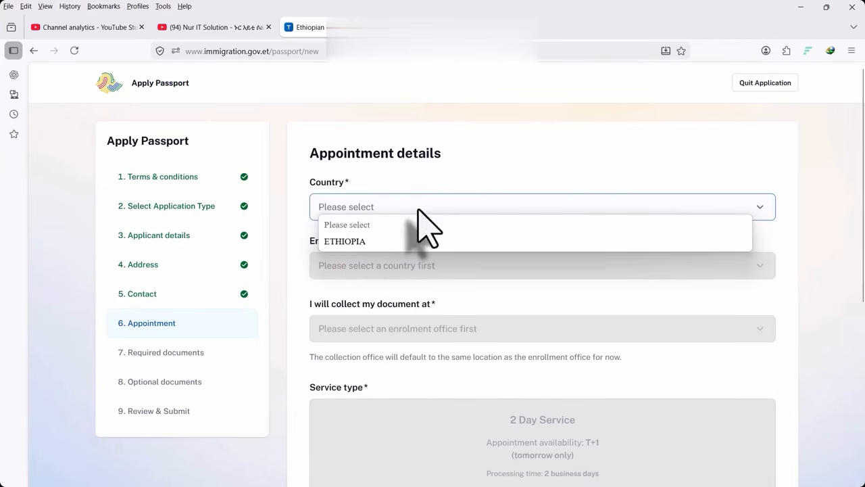
left_click(359, 242)
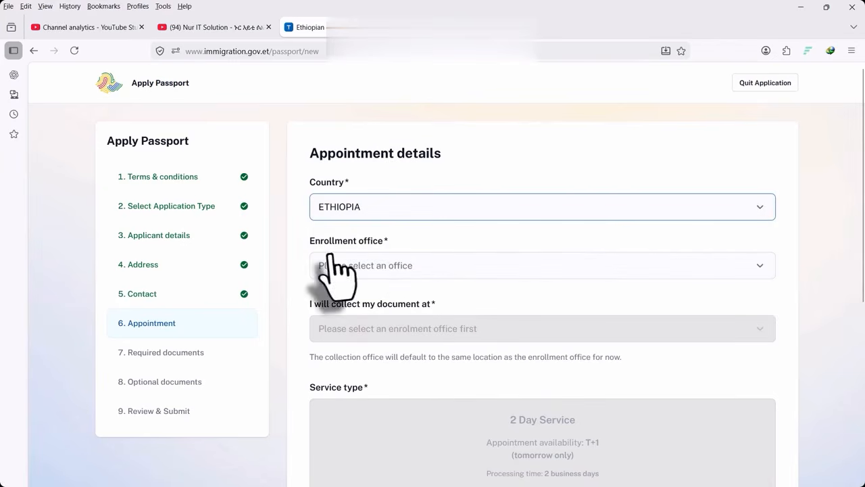
left_click(413, 270)
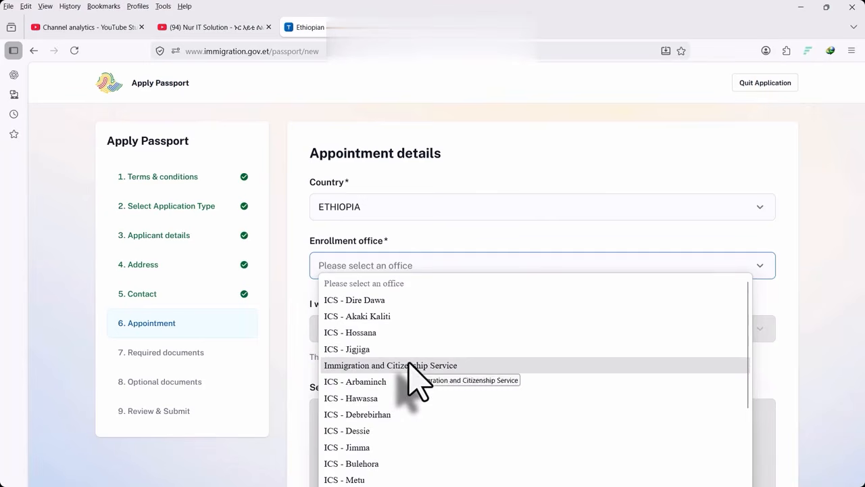
scroll(409, 368, "down", 3)
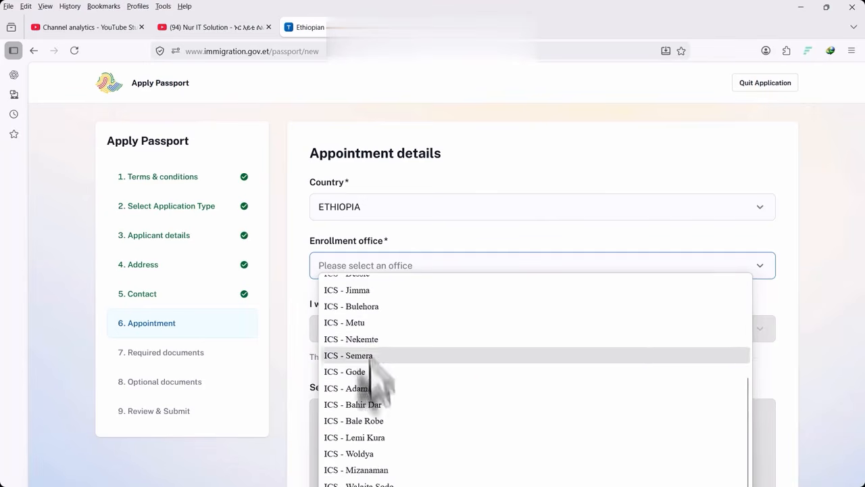
scroll(362, 403, "up", 3)
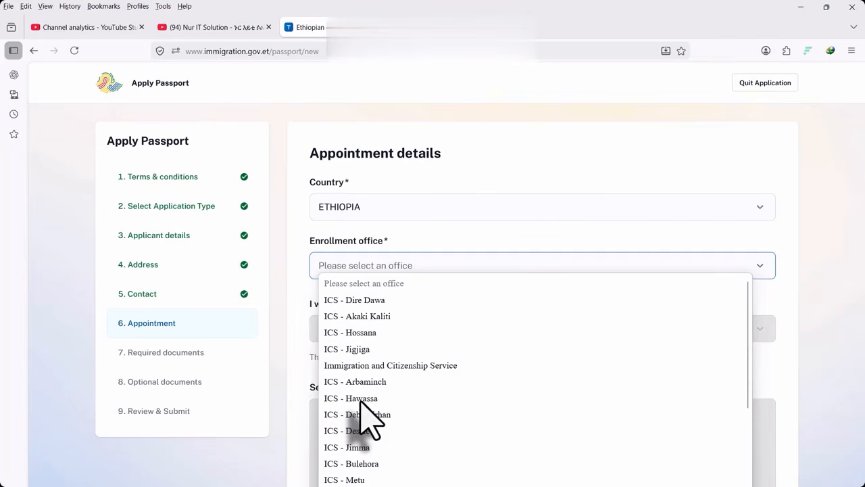
left_click(433, 365)
scroll(527, 361, "down", 5)
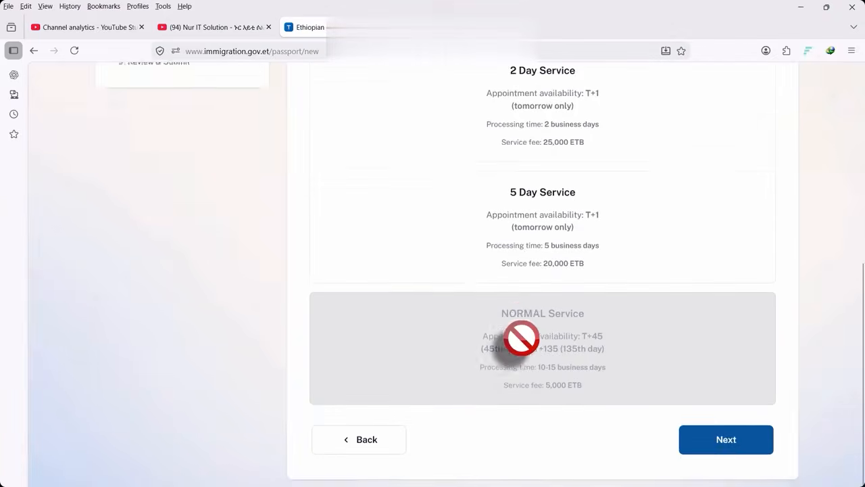
scroll(559, 290, "up", 1)
scroll(541, 257, "up", 3)
scroll(537, 297, "down", 1)
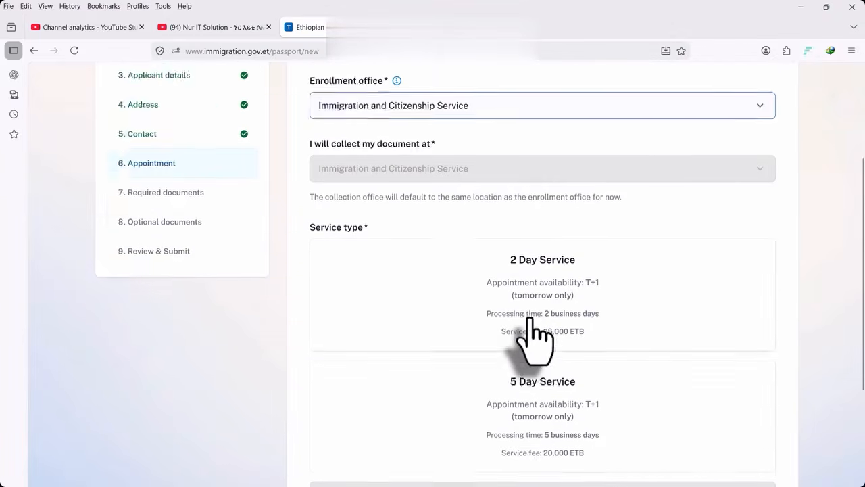
scroll(531, 321, "down", 3)
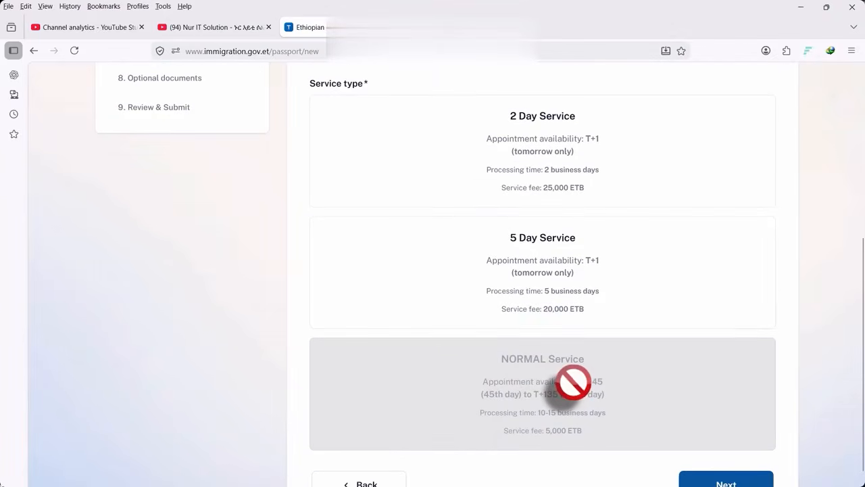
scroll(531, 329, "up", 6)
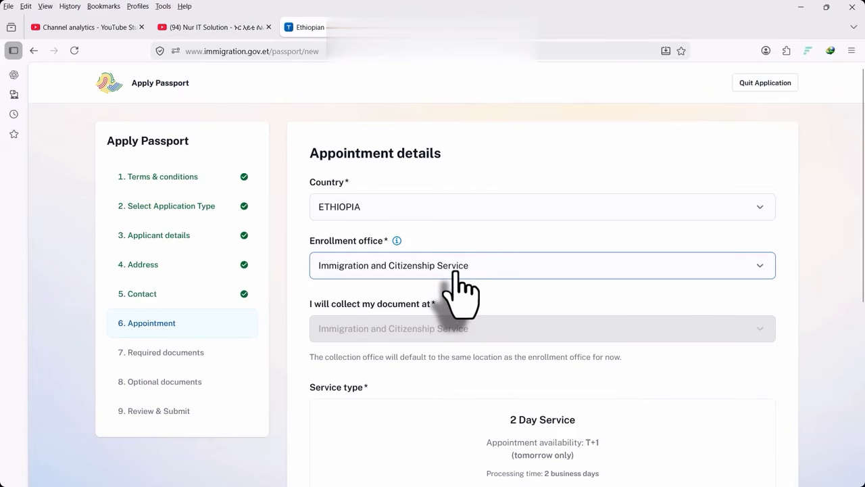
Switch the enrollment office to ICS - Lemi Kura and review the service options
left_click(454, 270)
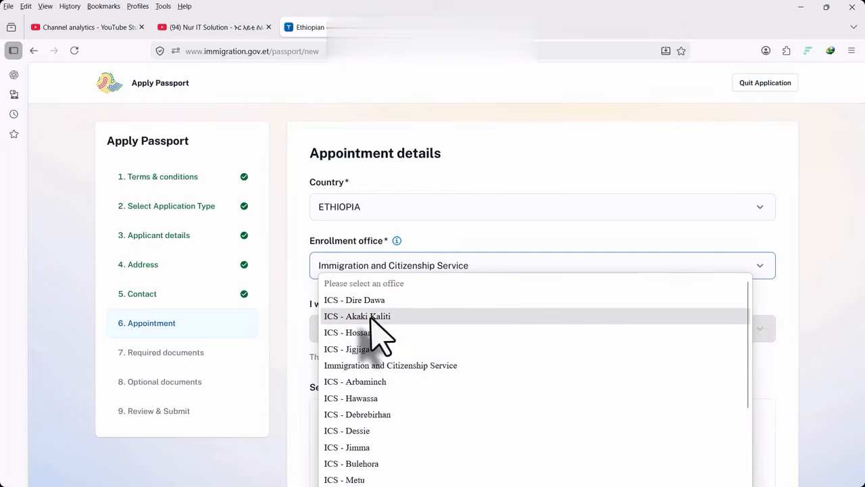
scroll(358, 412, "down", 4)
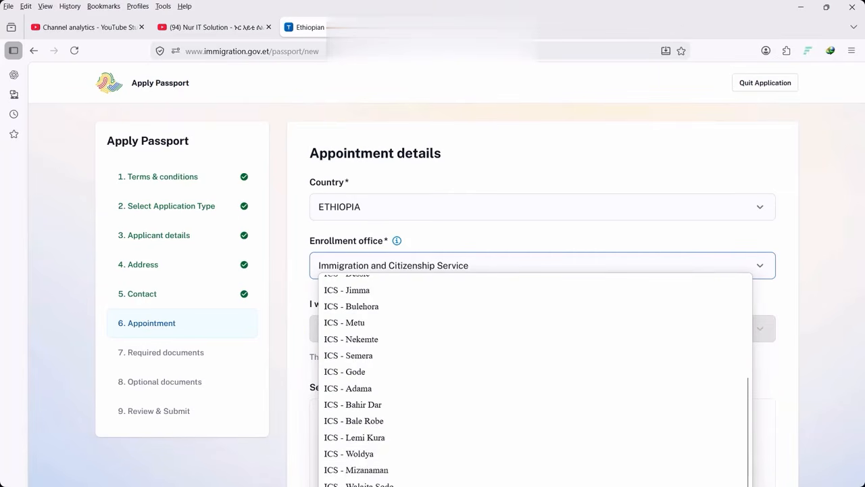
left_click(363, 439)
scroll(572, 286, "down", 3)
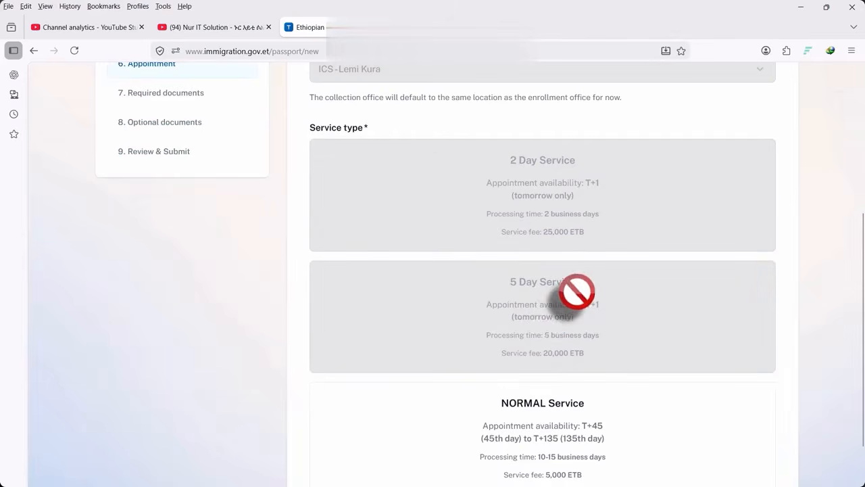
scroll(559, 308, "down", 1)
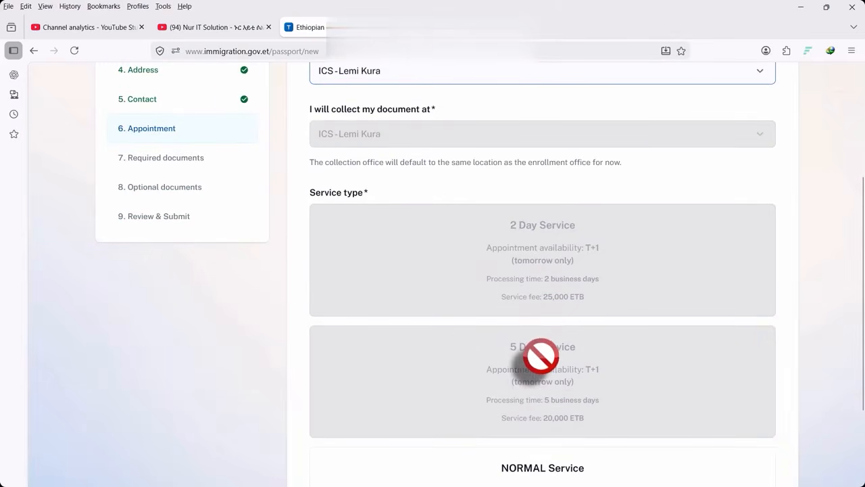
scroll(564, 362, "down", 3)
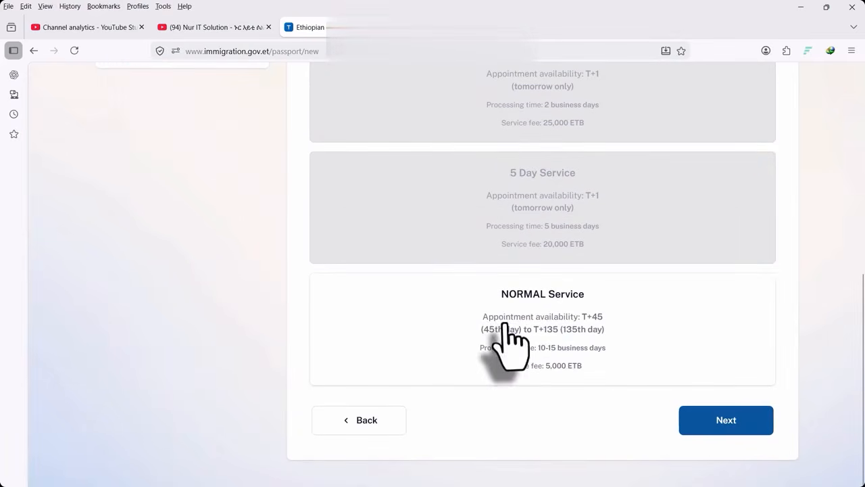
scroll(526, 216, "up", 4)
scroll(520, 230, "up", 3)
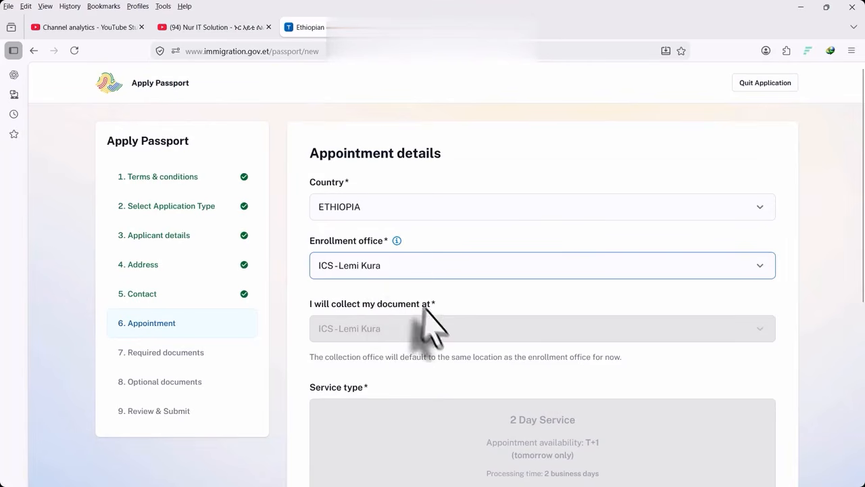
Change the enrollment office to ICS - Arbaminch and check the Service type cards
left_click(387, 270)
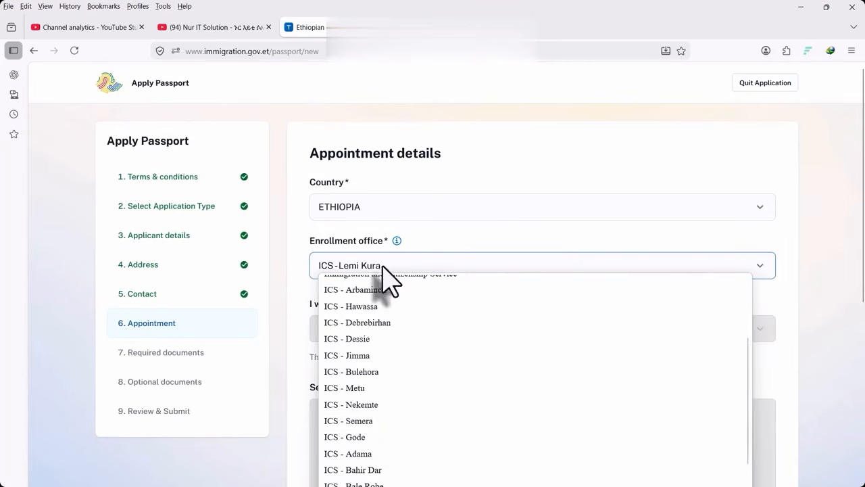
scroll(426, 405, "up", 2)
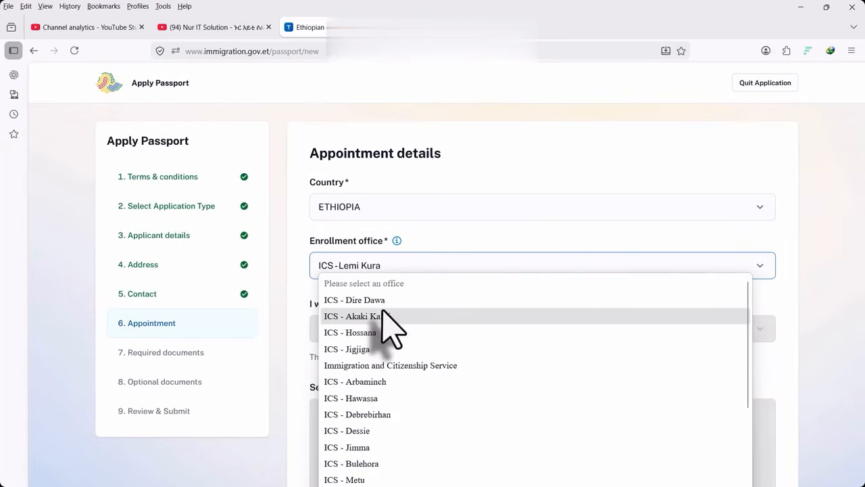
left_click(373, 383)
scroll(566, 326, "down", 5)
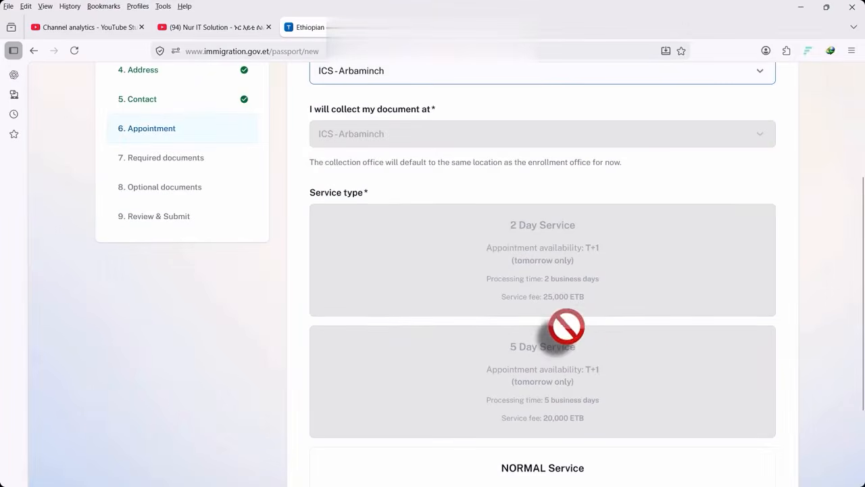
scroll(541, 321, "up", 2)
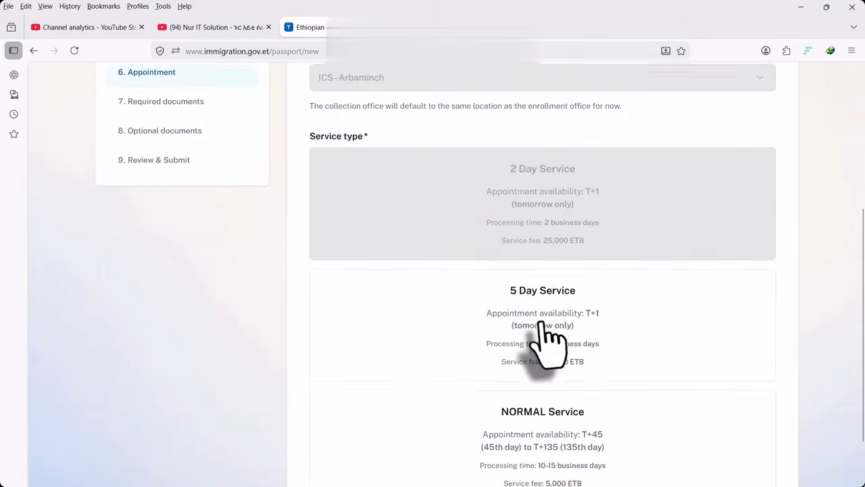
scroll(540, 321, "down", 2)
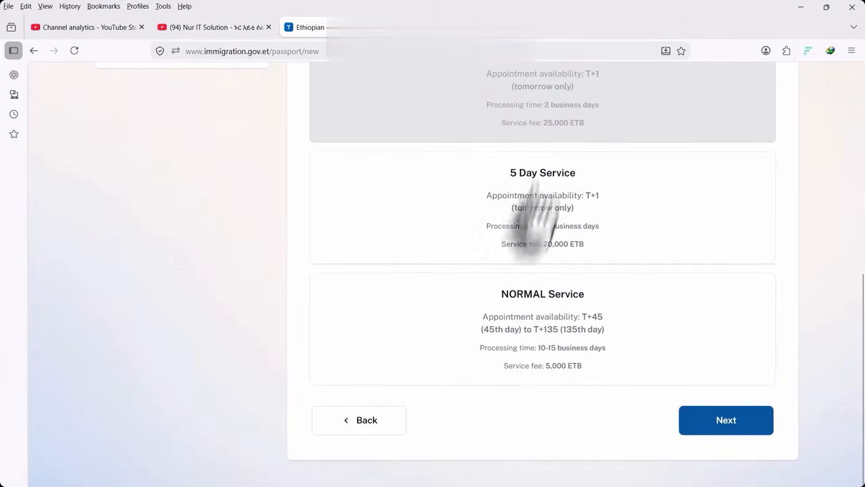
scroll(541, 367, "up", 3)
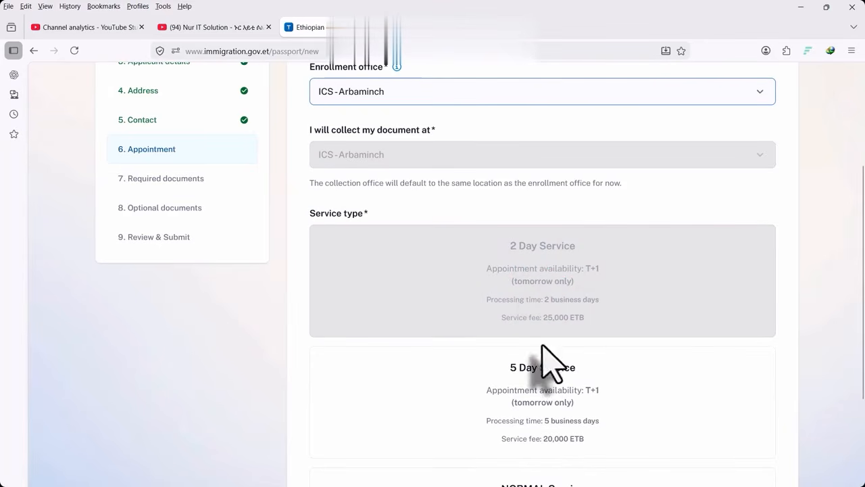
scroll(538, 348, "up", 3)
scroll(539, 348, "down", 3)
scroll(541, 354, "up", 3)
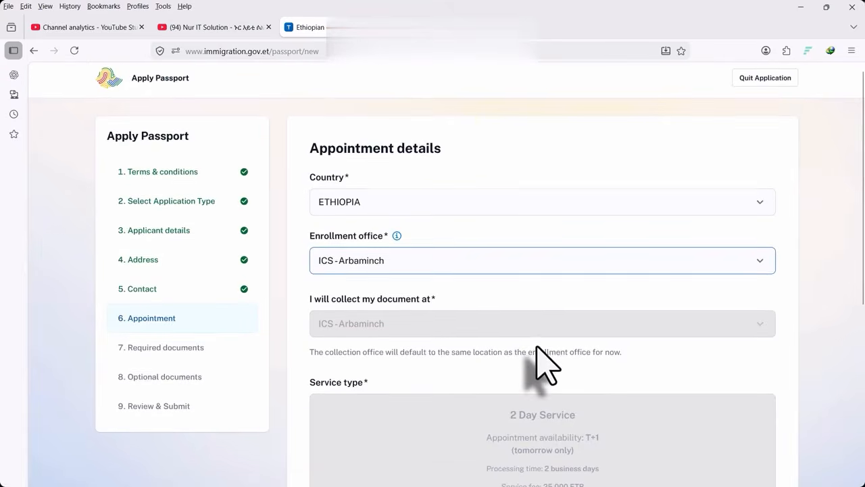
scroll(535, 345, "down", 2)
Switch the enrollment office back to ICS - Lemi Kura
left_click(386, 203)
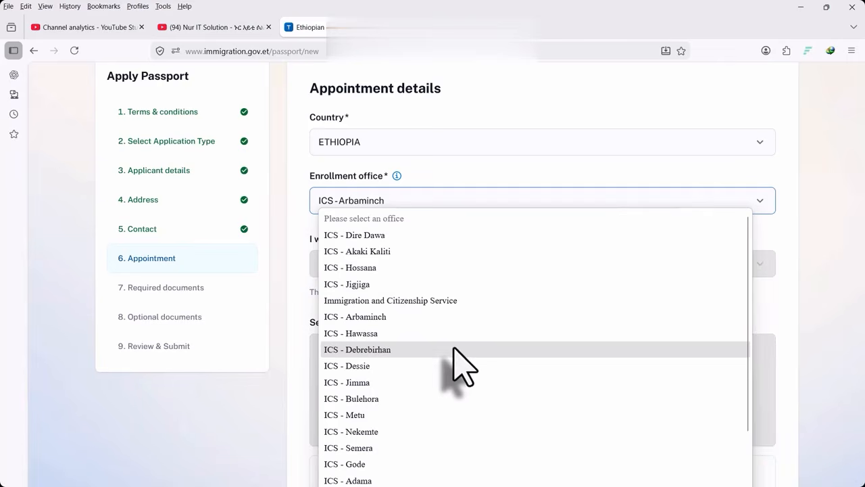
scroll(456, 361, "down", 5)
left_click(385, 436)
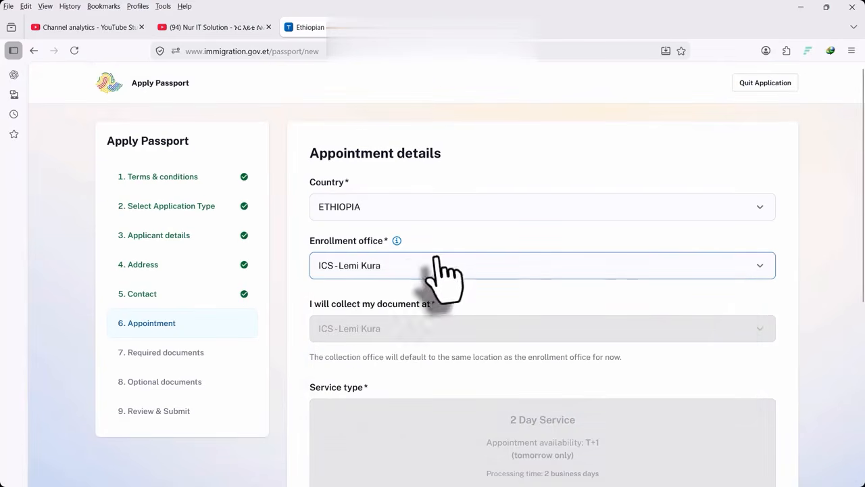
scroll(460, 311, "down", 4)
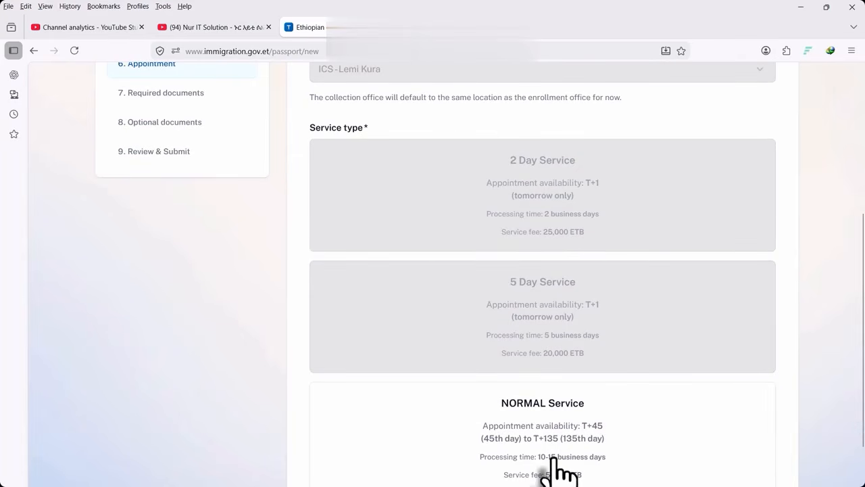
scroll(553, 442, "up", 4)
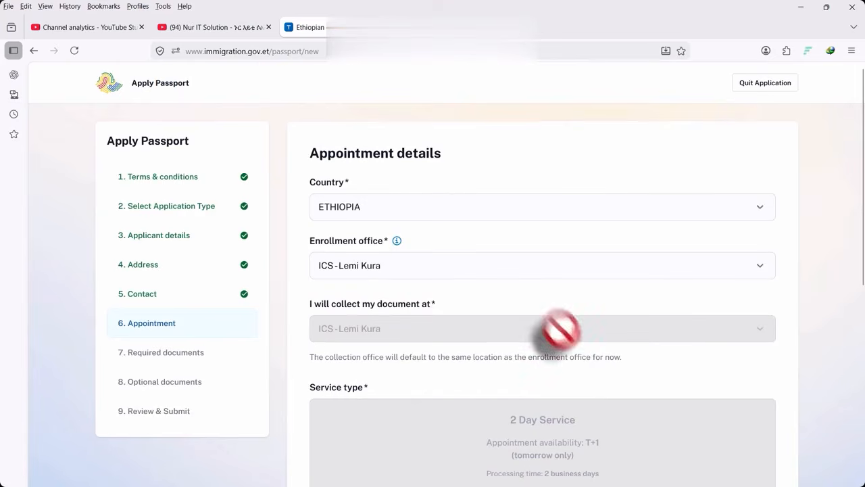
Review the enrollment office list again, keeping ICS - Lemi Kura with NORMAL Service
left_click(404, 264)
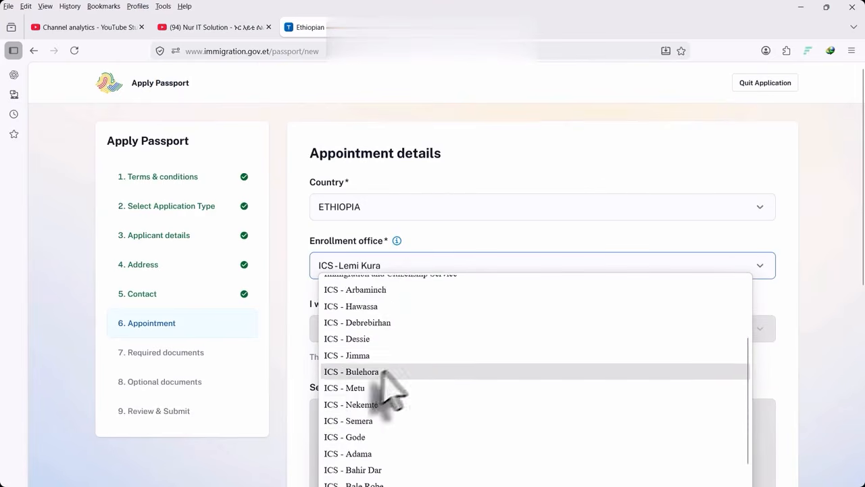
scroll(402, 379, "up", 2)
key("Up")
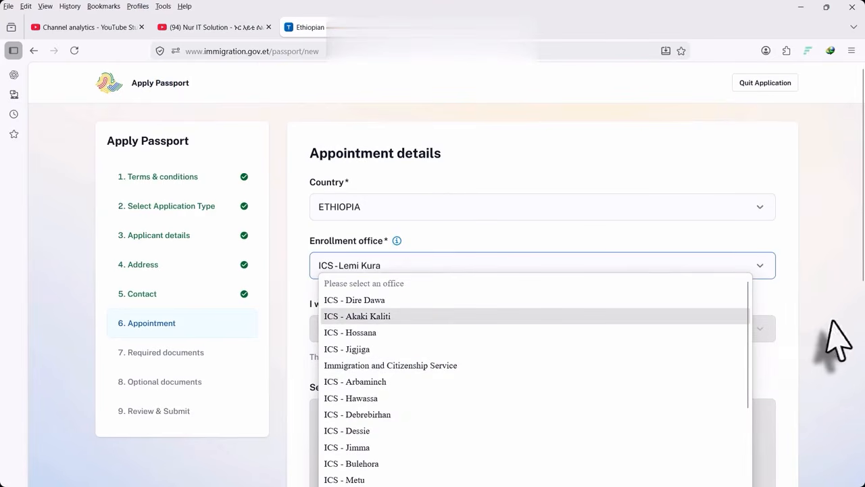
scroll(483, 405, "down", 5)
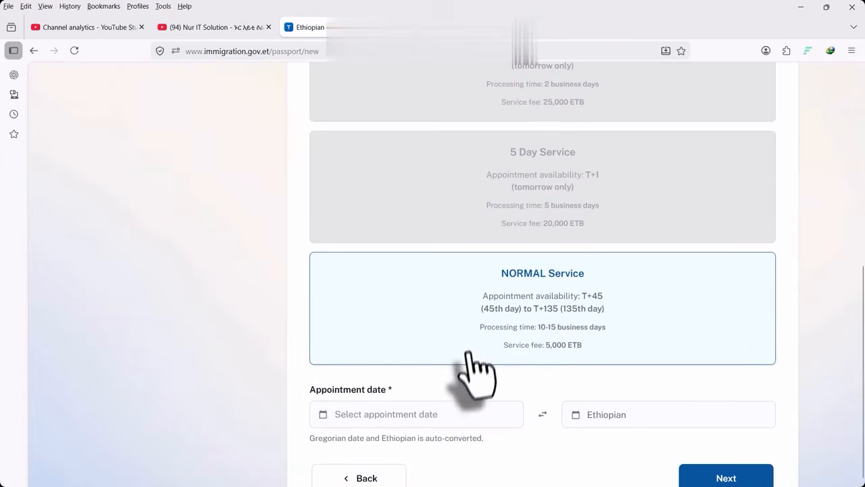
scroll(477, 369, "down", 1)
scroll(521, 286, "up", 5)
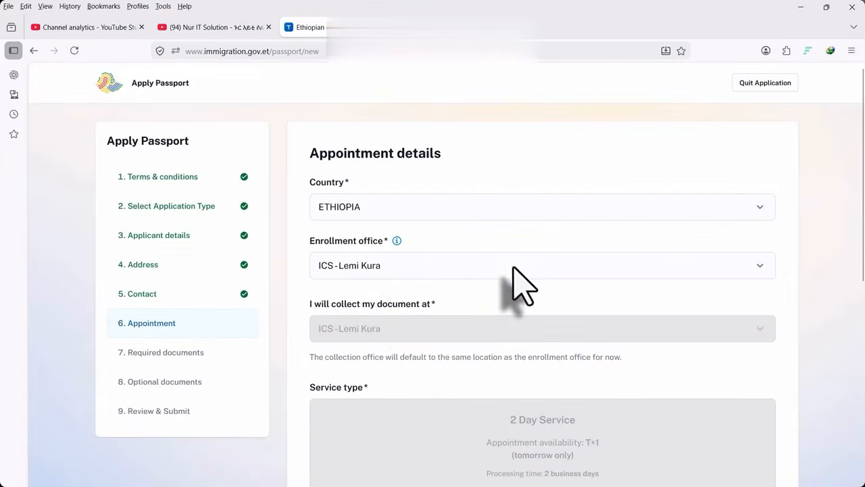
scroll(413, 338, "down", 5)
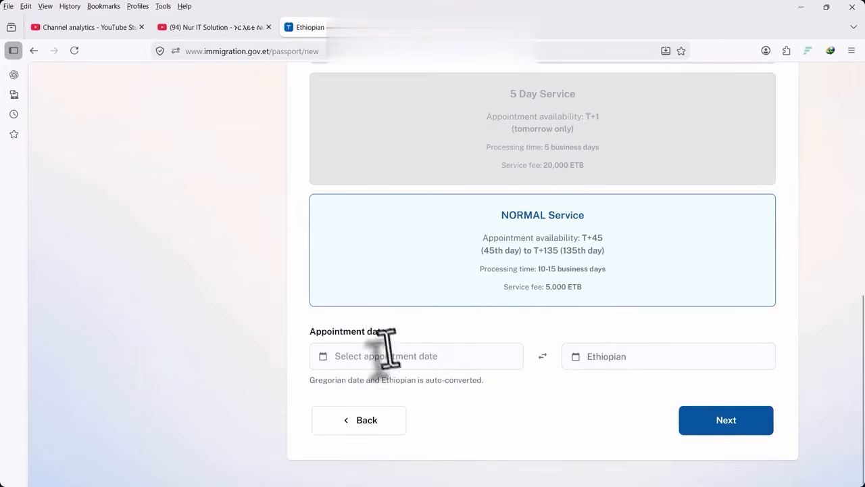
Book July 30, 2026 in the 3:00 PM - 4:00 PM slot and continue to Required documents
left_click(323, 361)
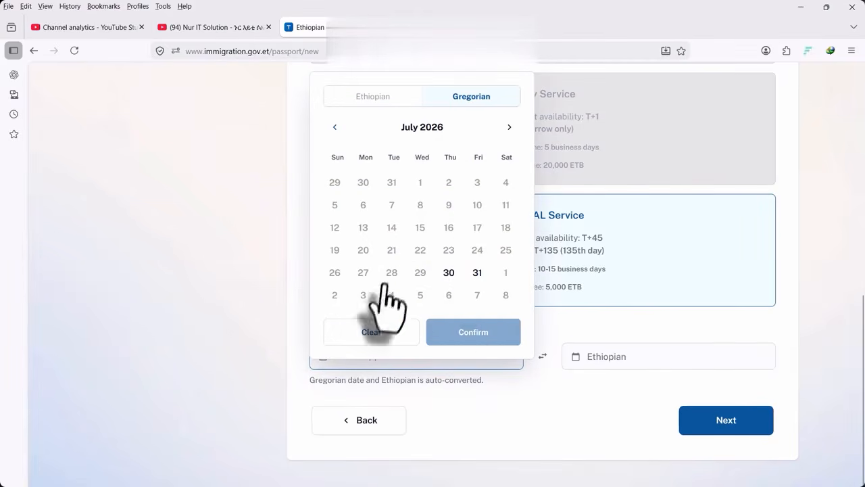
left_click(449, 272)
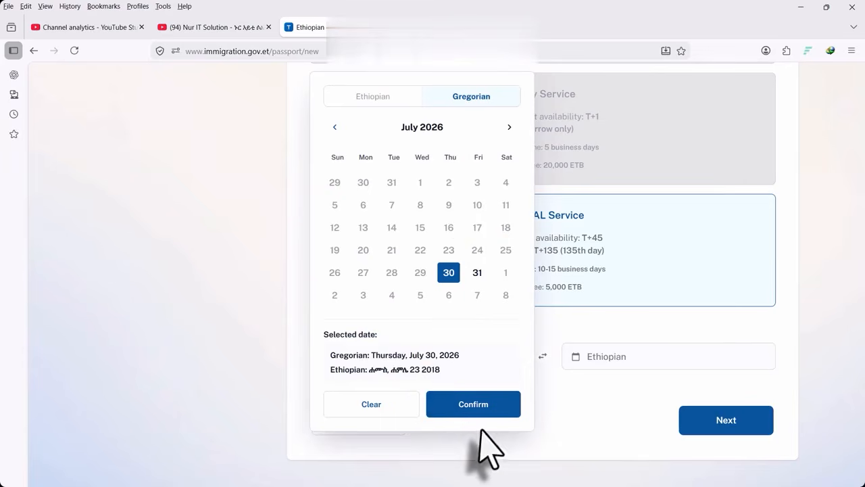
left_click(483, 409)
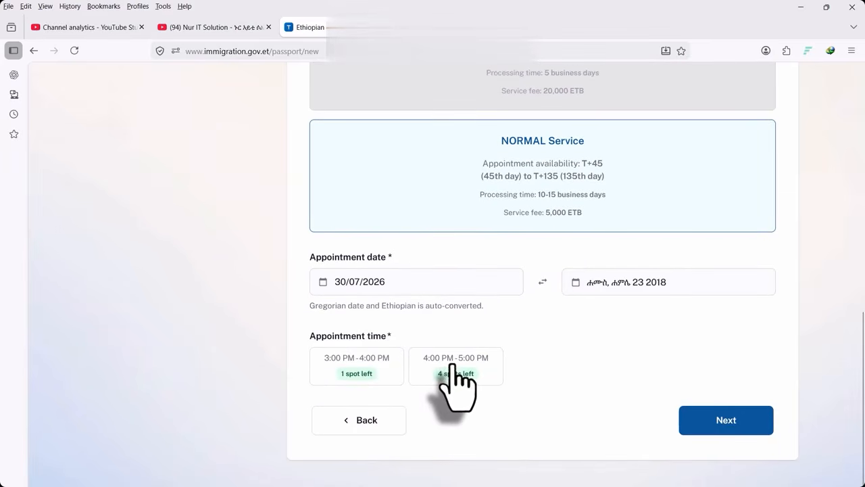
left_click(362, 376)
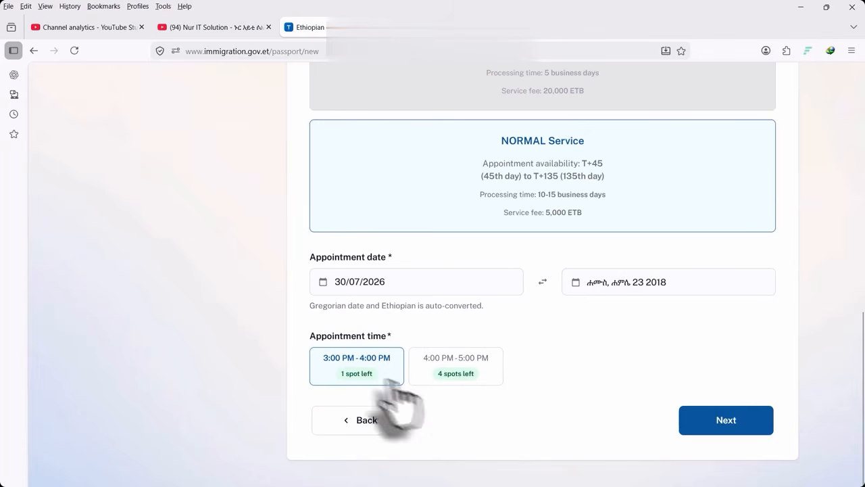
left_click(725, 421)
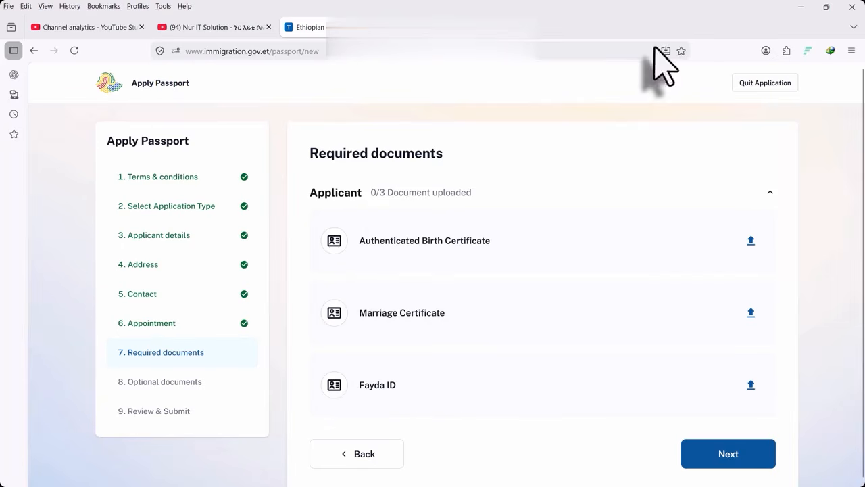
Attach ledte.jpg as the Authenticated Birth Certificate
left_click(750, 241)
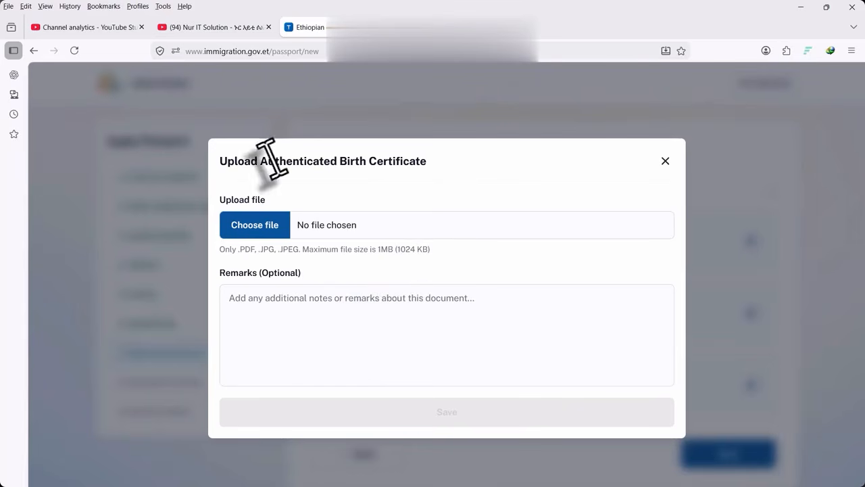
left_click(248, 229)
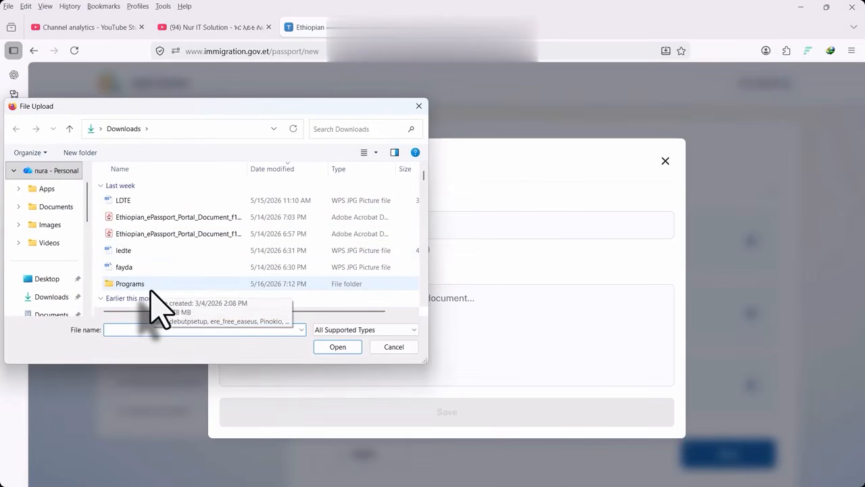
double_click(135, 251)
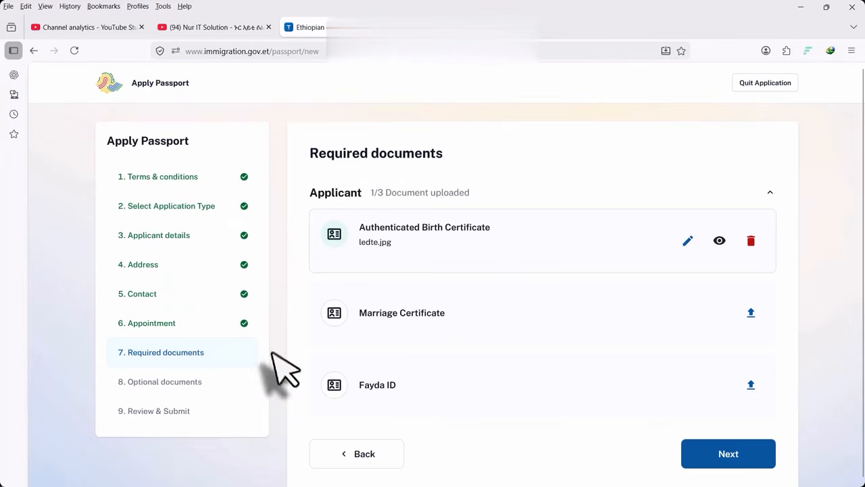
Upload ledte.jpg as the Marriage Certificate and save it
left_click(750, 312)
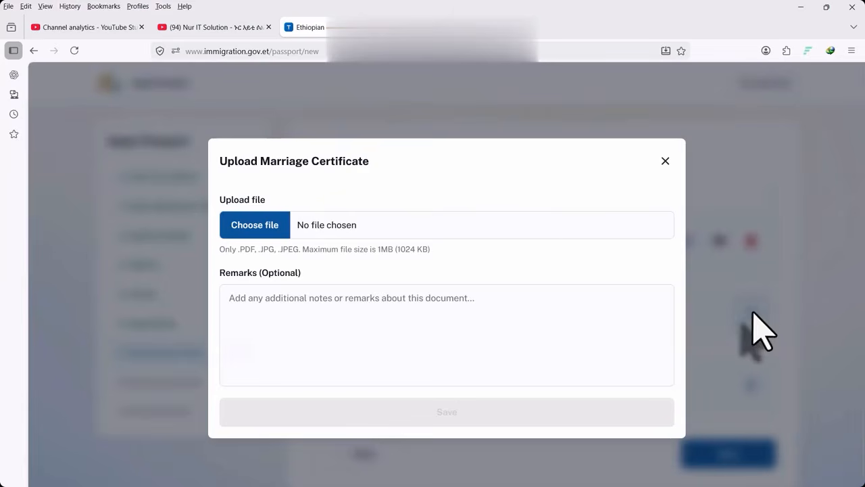
left_click(238, 229)
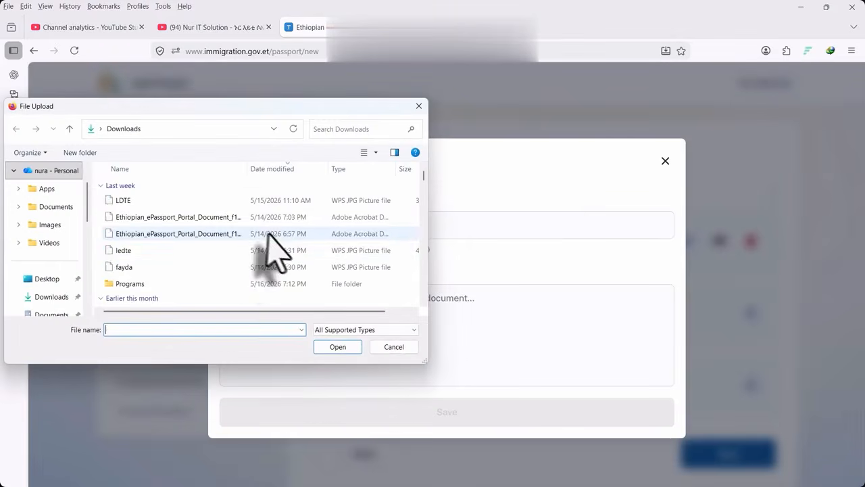
double_click(135, 251)
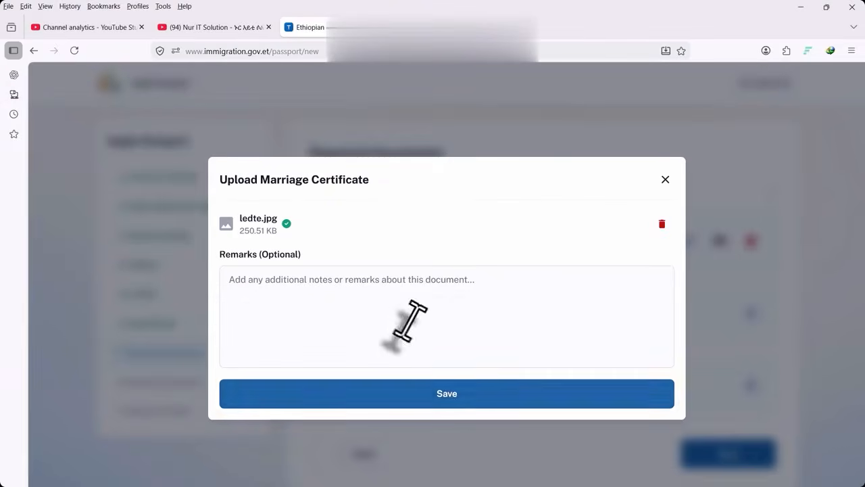
left_click(451, 399)
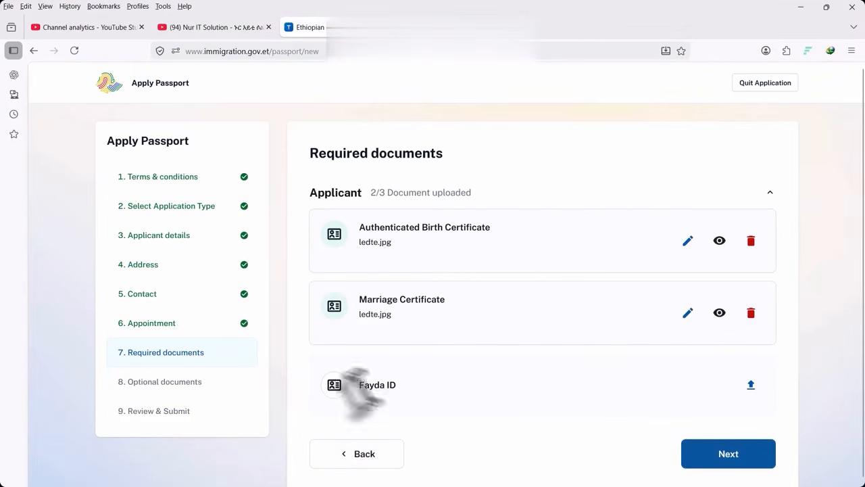
Upload fayda.jpg as the Fayda ID and save it, completing 3/3 documents
left_click(750, 384)
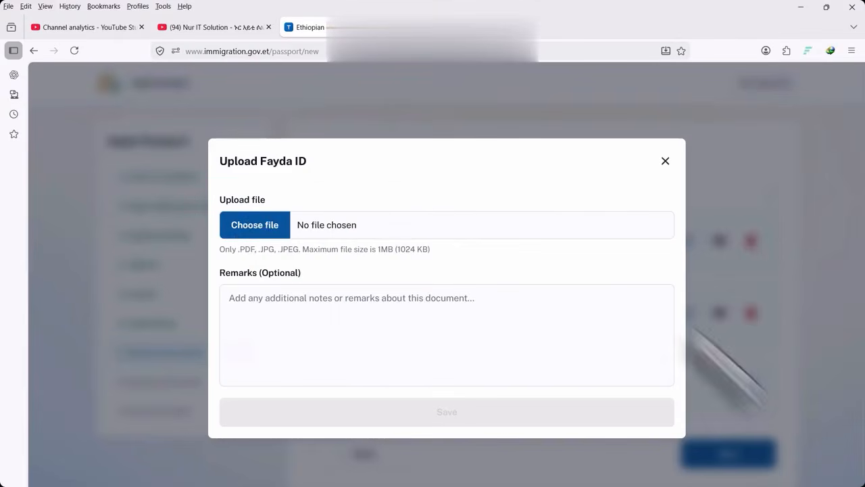
left_click(255, 226)
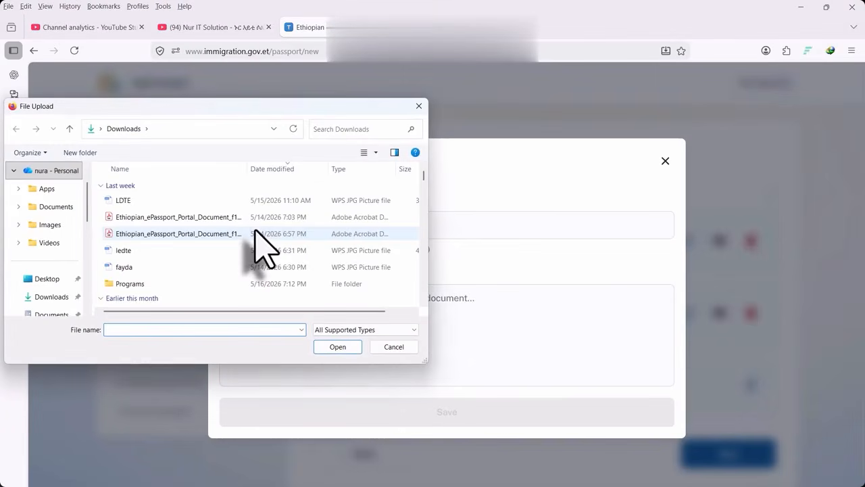
double_click(133, 267)
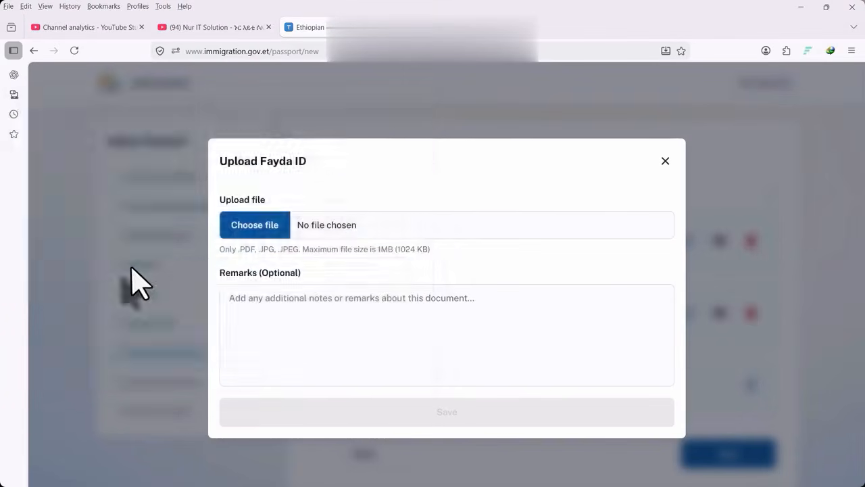
left_click(473, 395)
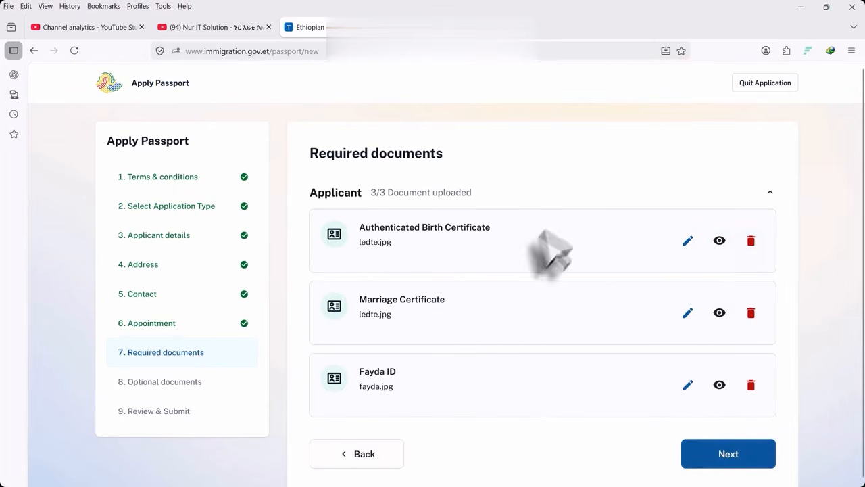
scroll(430, 299, "down", 1)
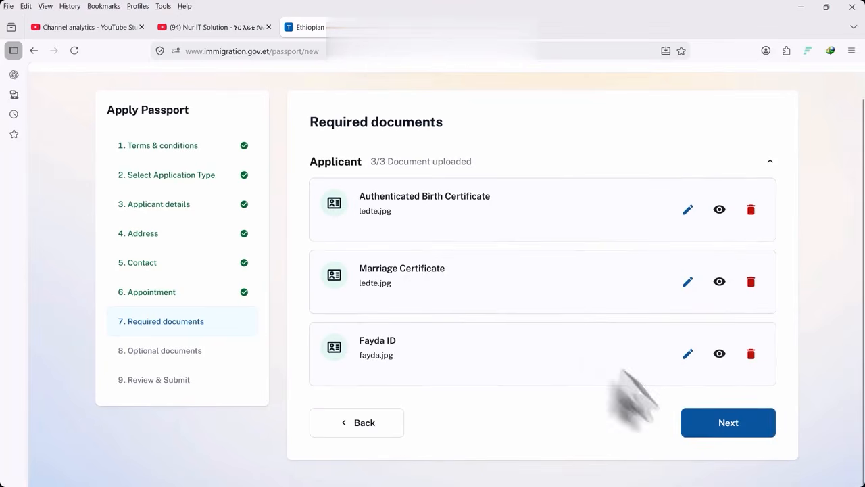
Continue past the completed Required documents (3/3) to the Optional documents step
left_click(728, 422)
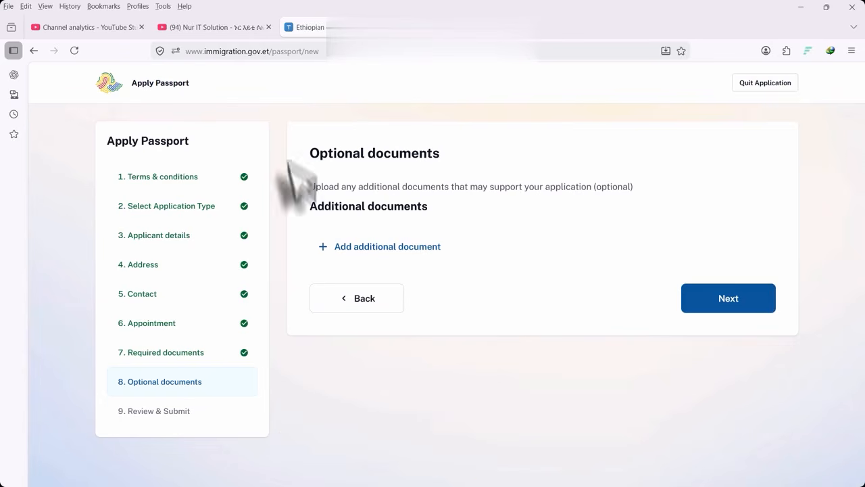
Advance to the Preview page and look over every application section
left_click(763, 298)
scroll(446, 297, "down", 5)
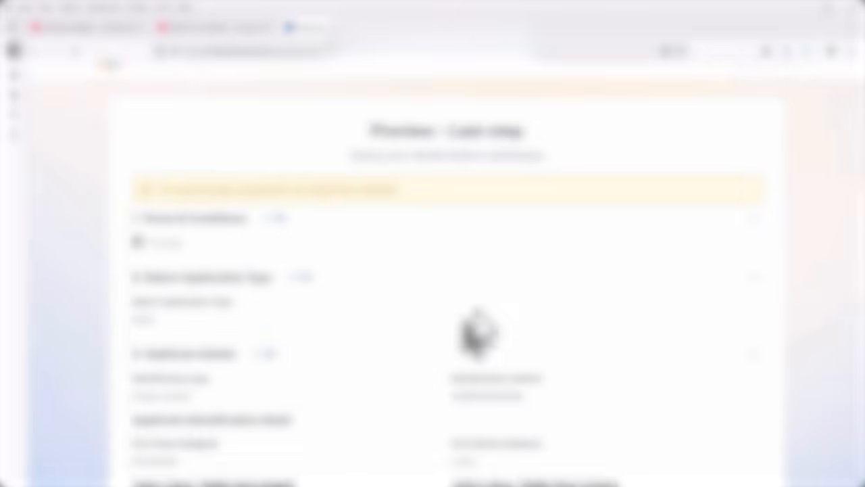
scroll(468, 315, "up", 3)
scroll(470, 317, "down", 10)
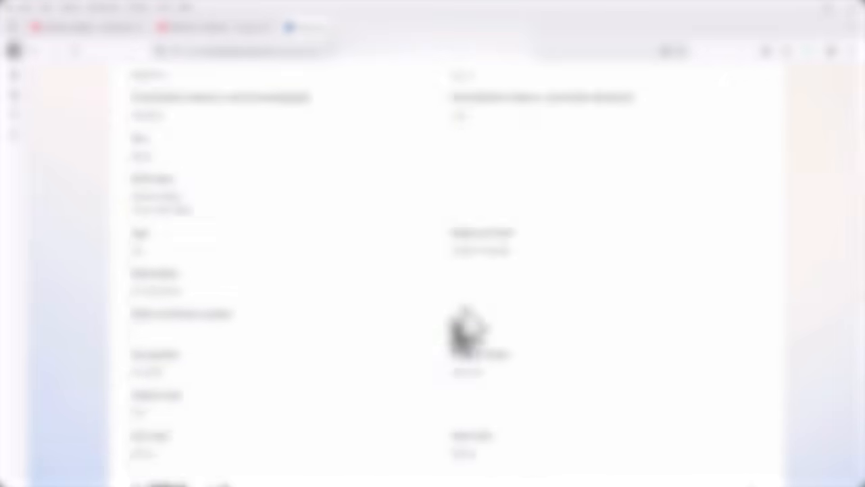
scroll(406, 330, "up", 5)
scroll(383, 328, "down", 4)
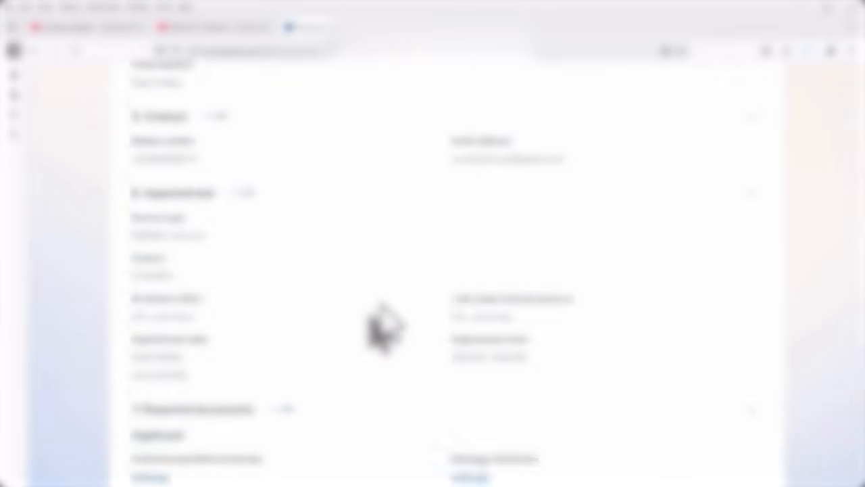
scroll(503, 329, "up", 8)
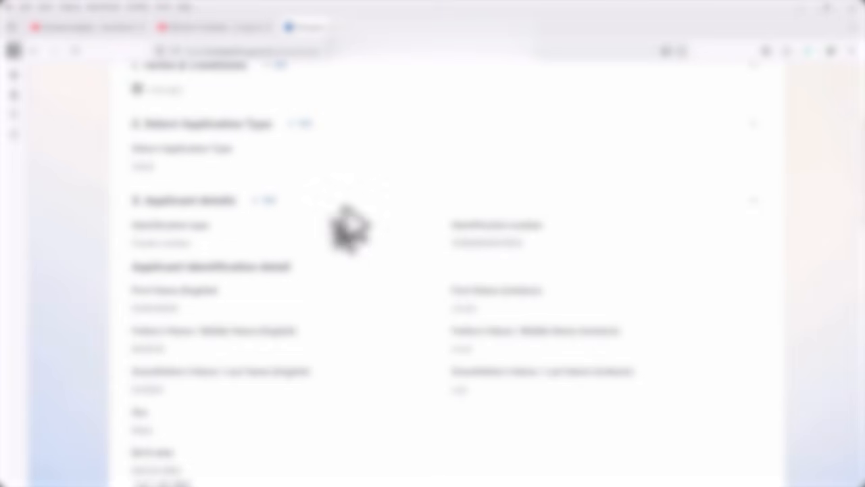
scroll(347, 222, "up", 3)
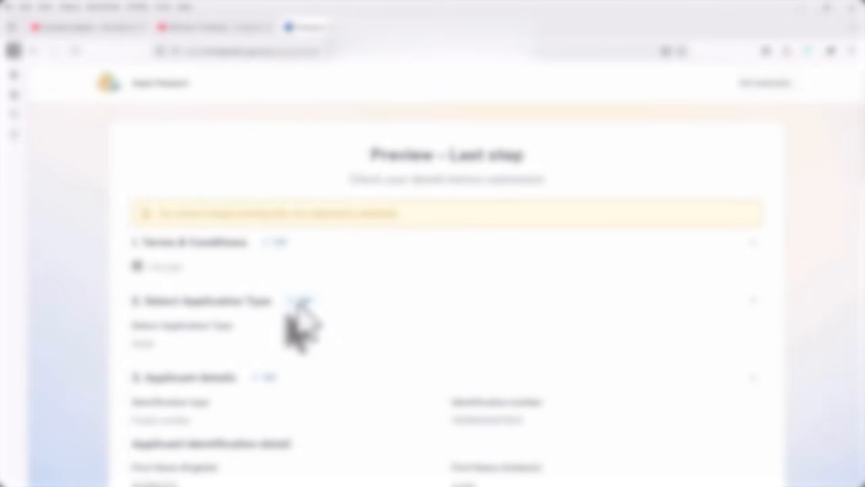
scroll(301, 328, "down", 10)
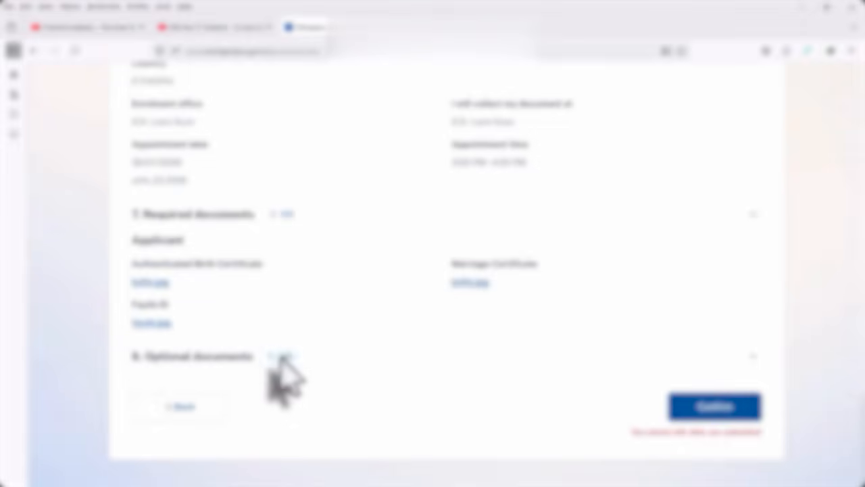
Recheck Optional documents via Edit, return to Preview, and confirm the application submission
left_click(284, 356)
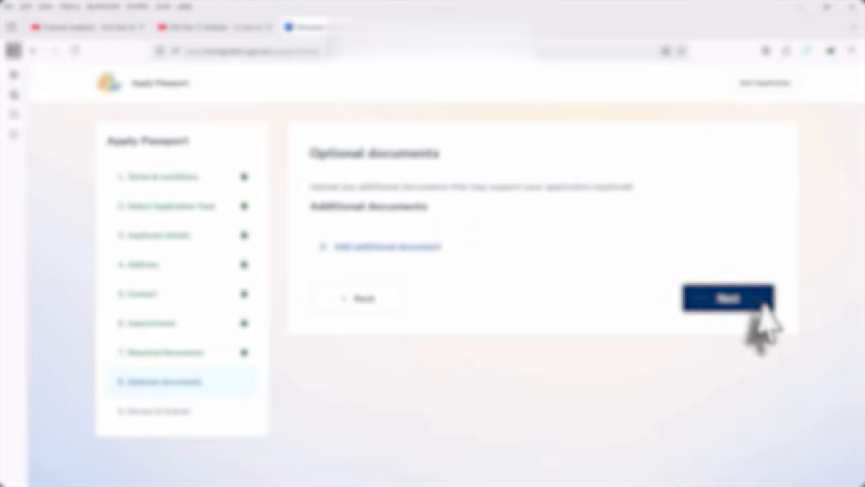
left_click(738, 299)
scroll(377, 367, "down", 6)
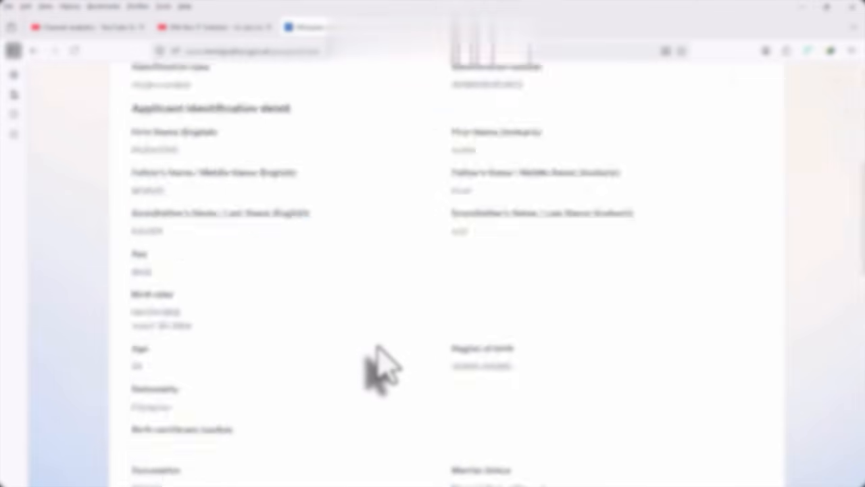
scroll(376, 367, "down", 3)
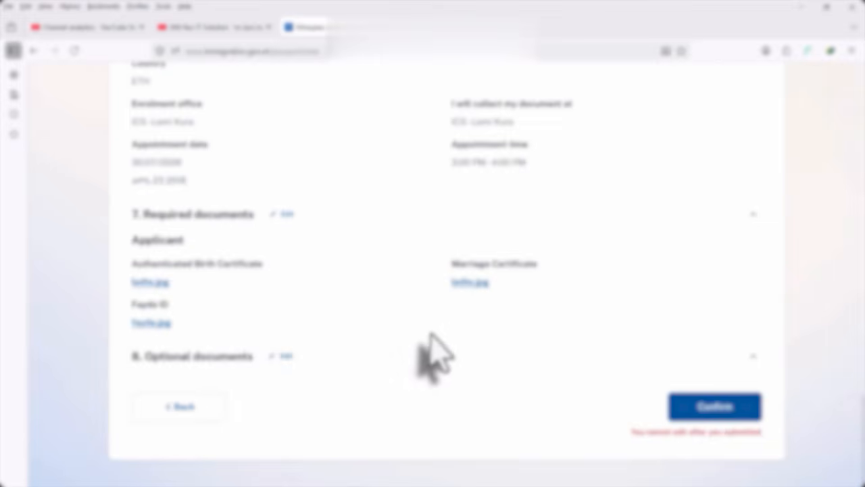
scroll(436, 358, "up", 10)
scroll(547, 352, "down", 2)
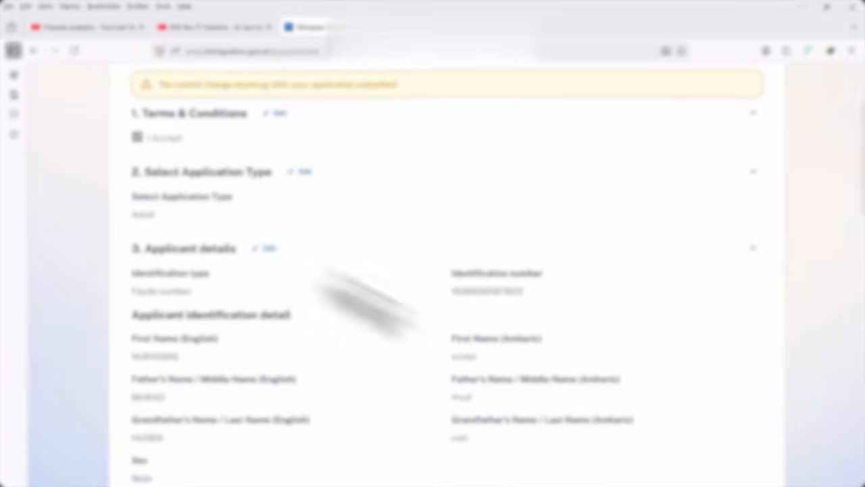
scroll(196, 347, "down", 9)
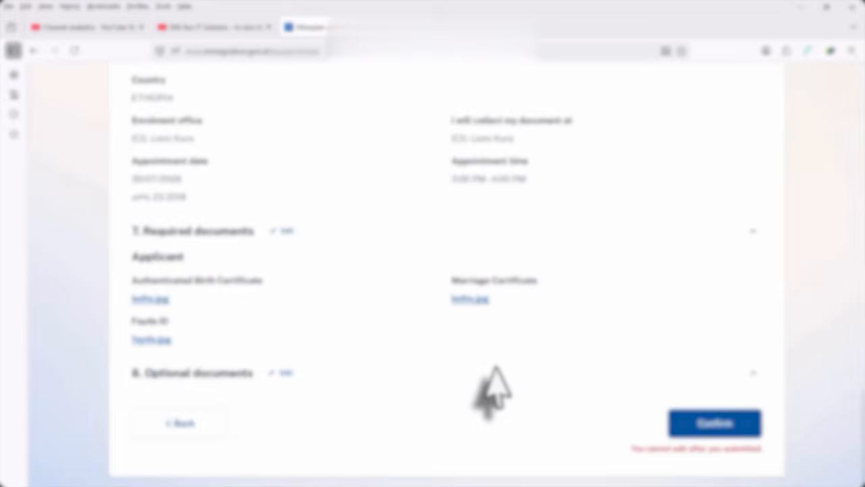
left_click(714, 412)
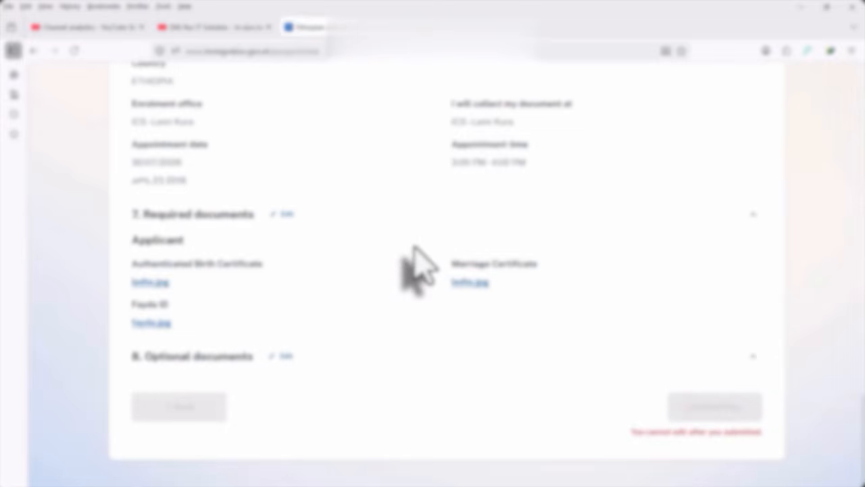
scroll(526, 251, "up", 8)
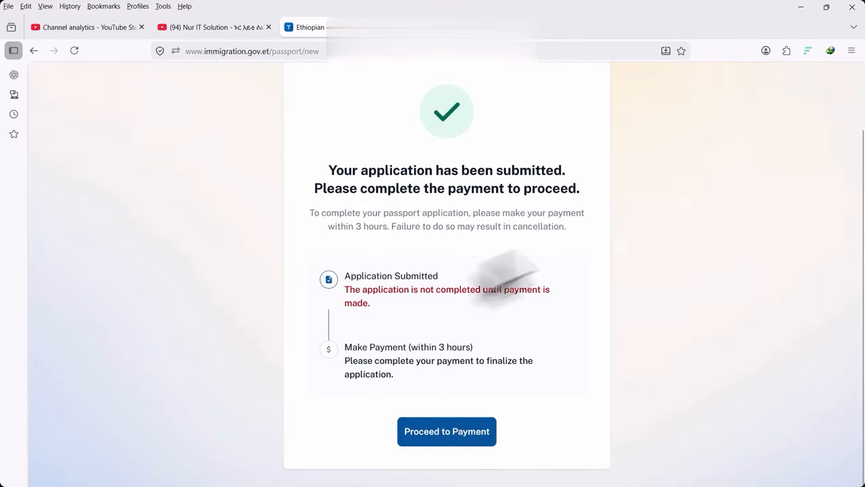
Proceed to payment and redirect to the gateway to pay the ETB 5000.00 total
left_click(441, 432)
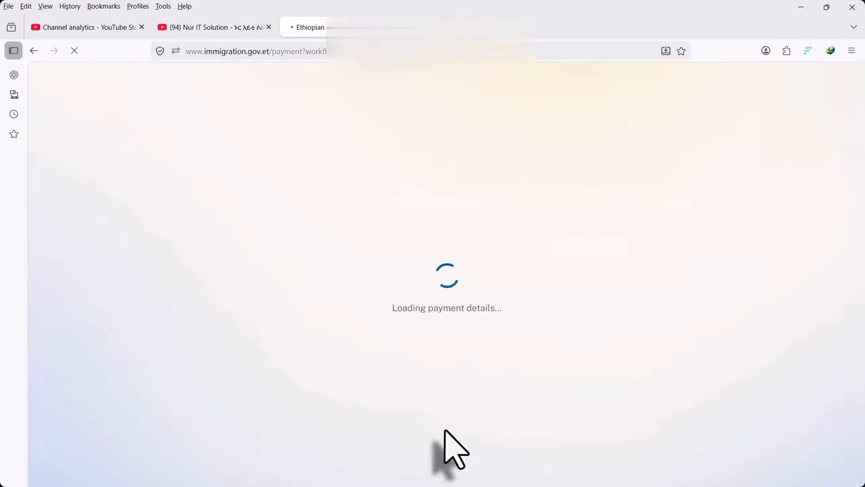
scroll(460, 264, "down", 2)
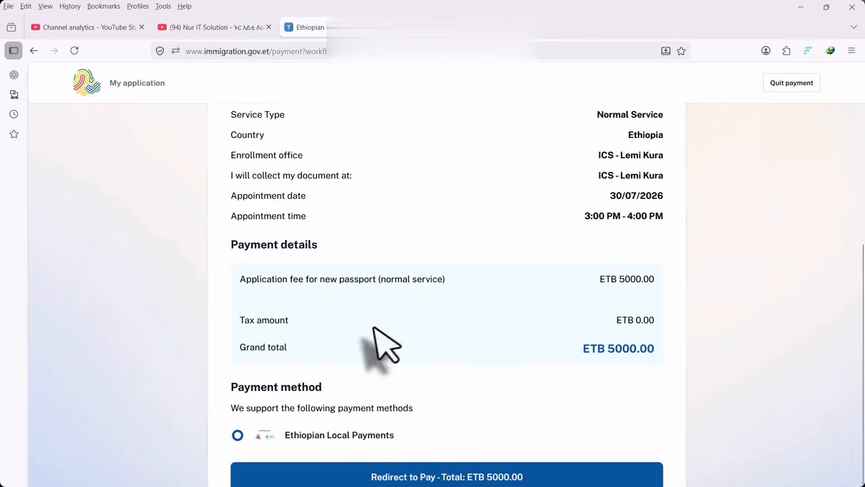
scroll(608, 309, "up", 1)
scroll(622, 324, "down", 1)
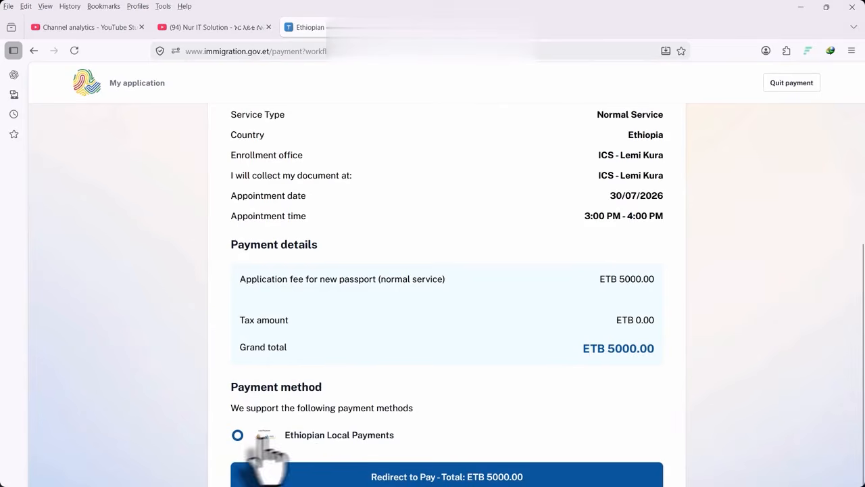
scroll(518, 303, "up", 3)
scroll(503, 311, "down", 3)
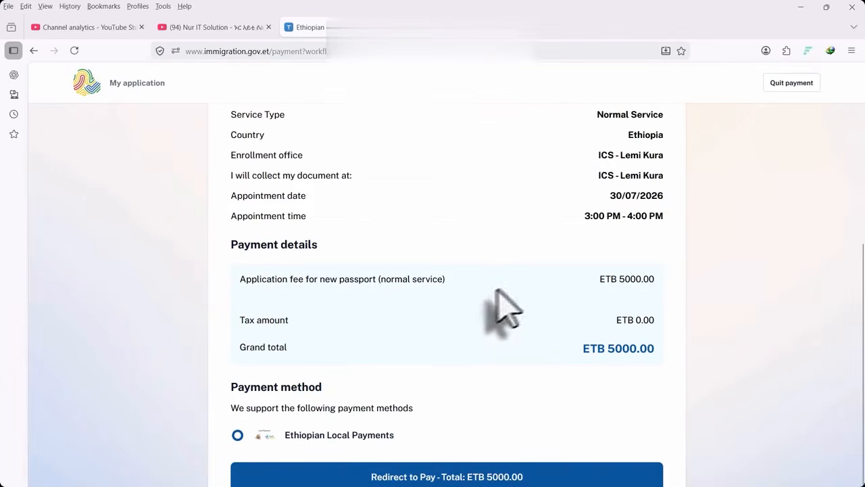
left_click(471, 476)
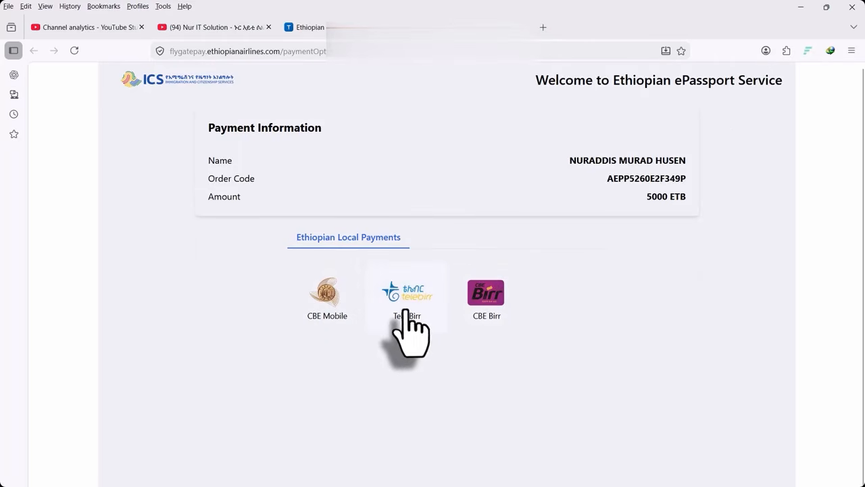
Pick CBE Mobile and continue to the 5000 ETB payment instructions
left_click(325, 299)
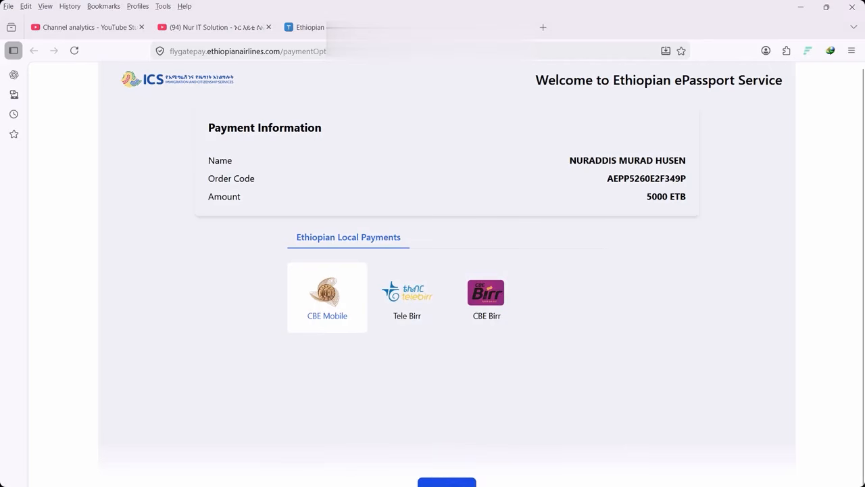
left_click(447, 483)
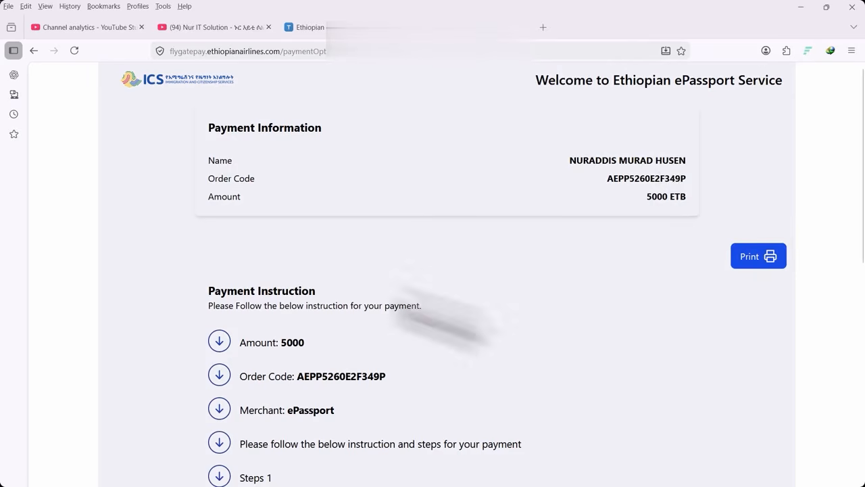
Reload the FlyGate Pay payment instructions page in the browser
left_click(74, 50)
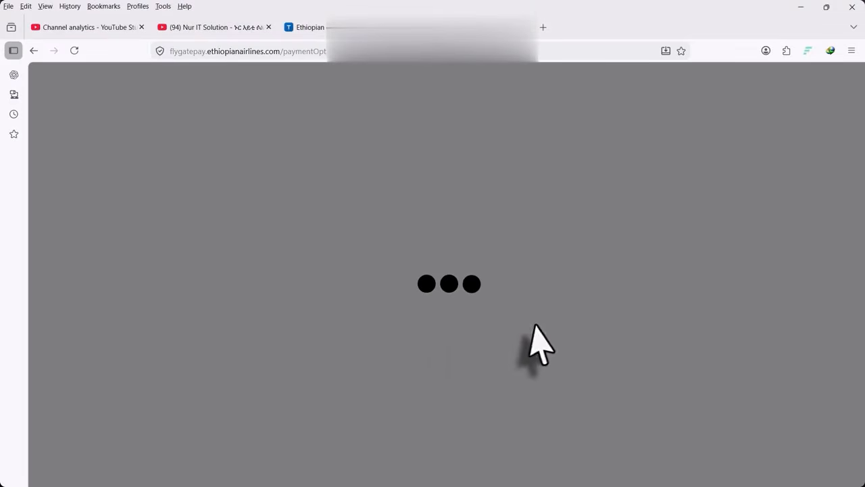